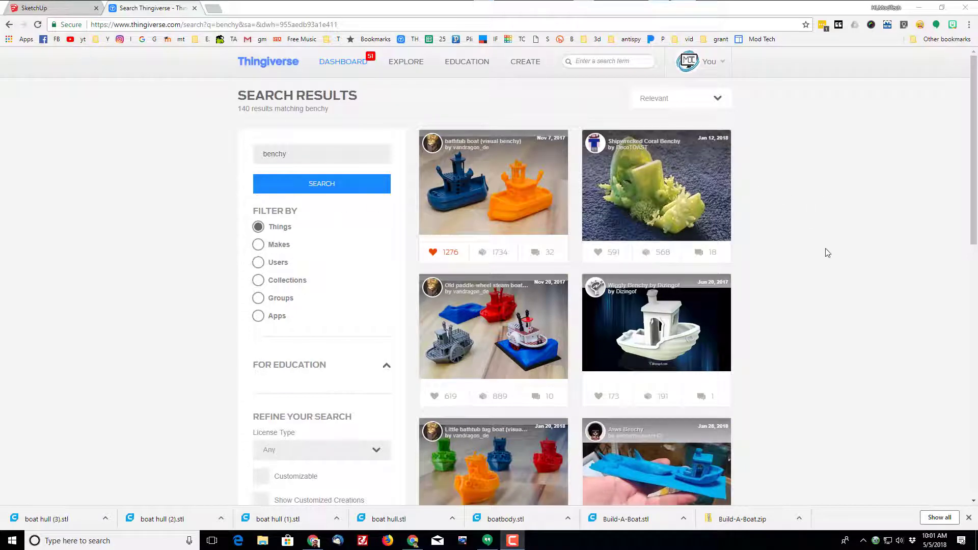
- Look through the Thingiverse search results for benchy boat models
{"action": "scroll", "coordinate": [827, 253], "scroll_direction": "down", "scroll_amount": 9}
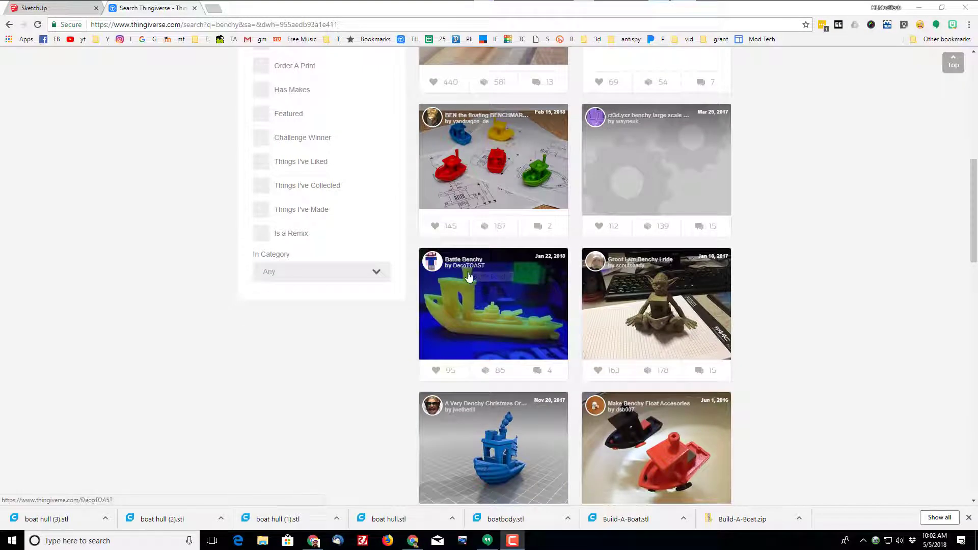
{"action": "scroll", "coordinate": [790, 317], "scroll_direction": "down", "scroll_amount": 3}
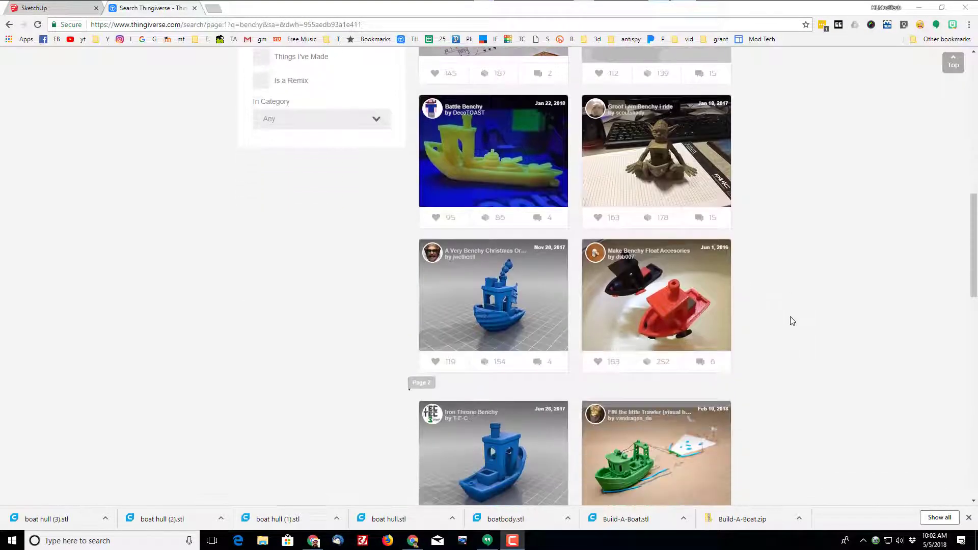
{"action": "scroll", "coordinate": [789, 316], "scroll_direction": "up", "scroll_amount": 3}
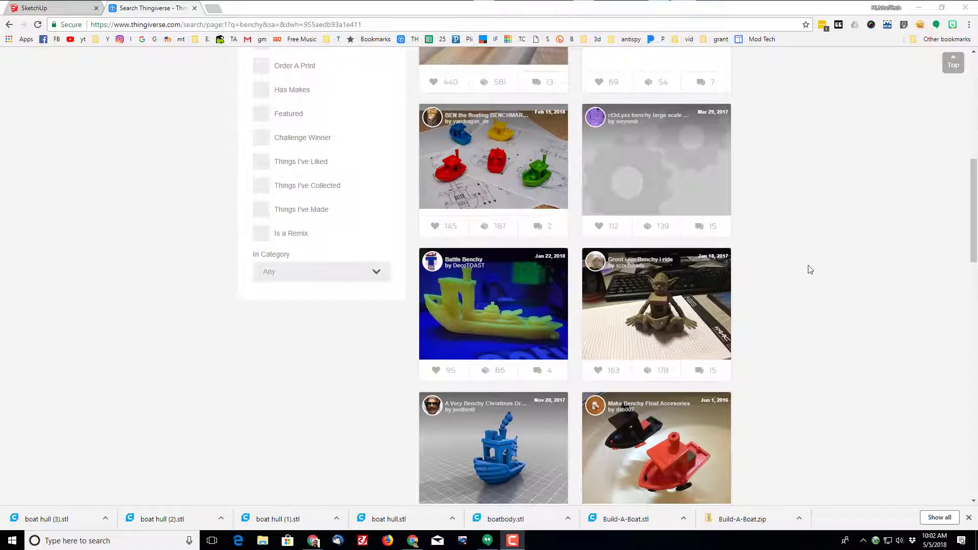
- Switch to SketchUp, start a new model from Simple Template - Millimeters, and delete the default human figure
{"action": "left_click", "coordinate": [46, 8]}
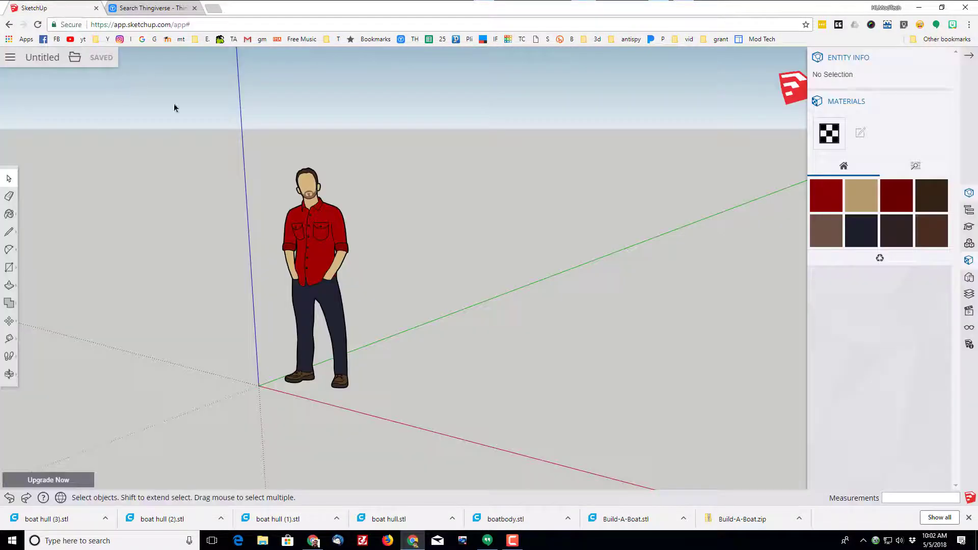
{"action": "left_click", "coordinate": [321, 250]}
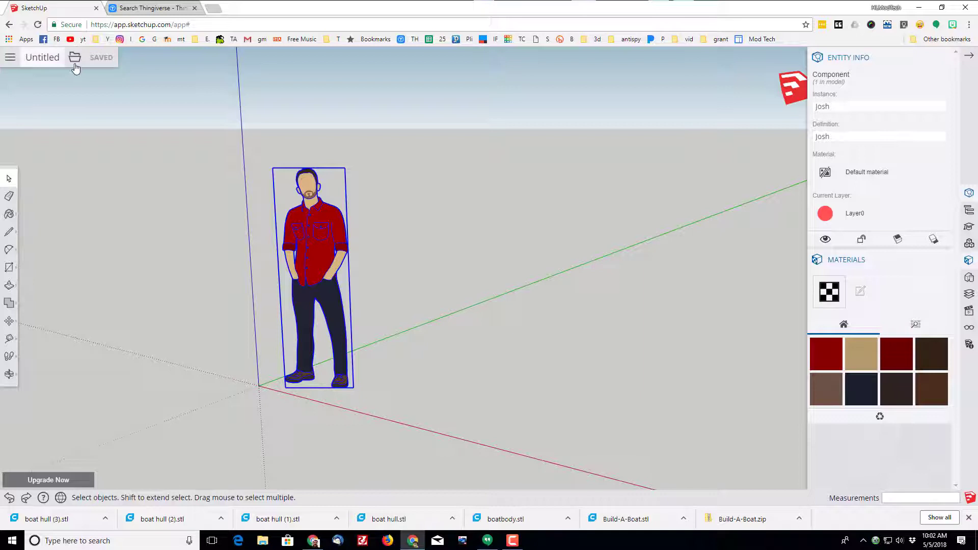
{"action": "left_click", "coordinate": [9, 59]}
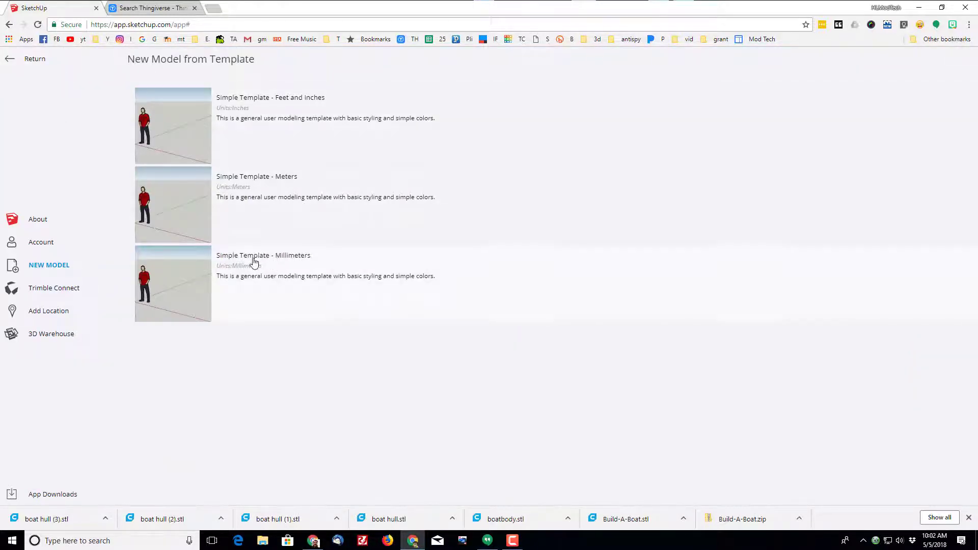
{"action": "left_click", "coordinate": [251, 262]}
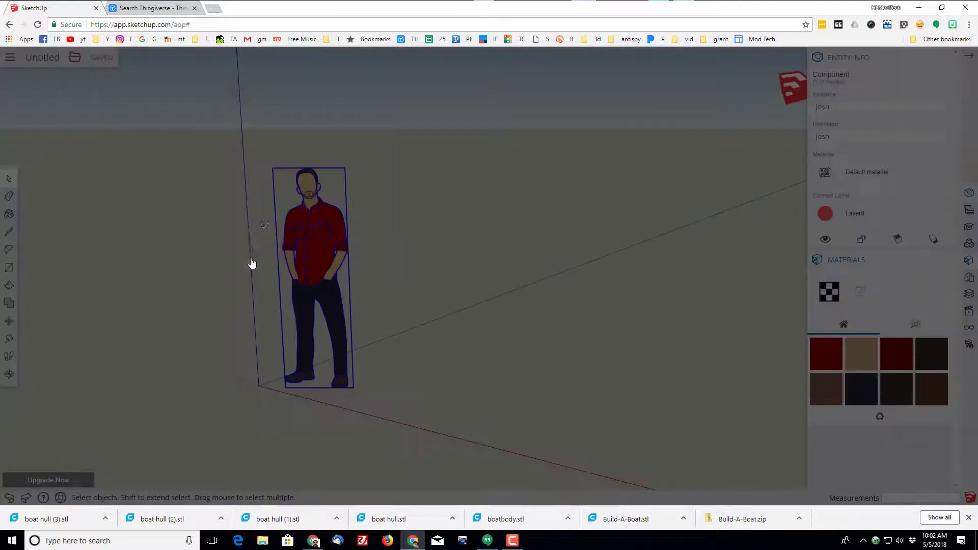
{"action": "left_click", "coordinate": [336, 257]}
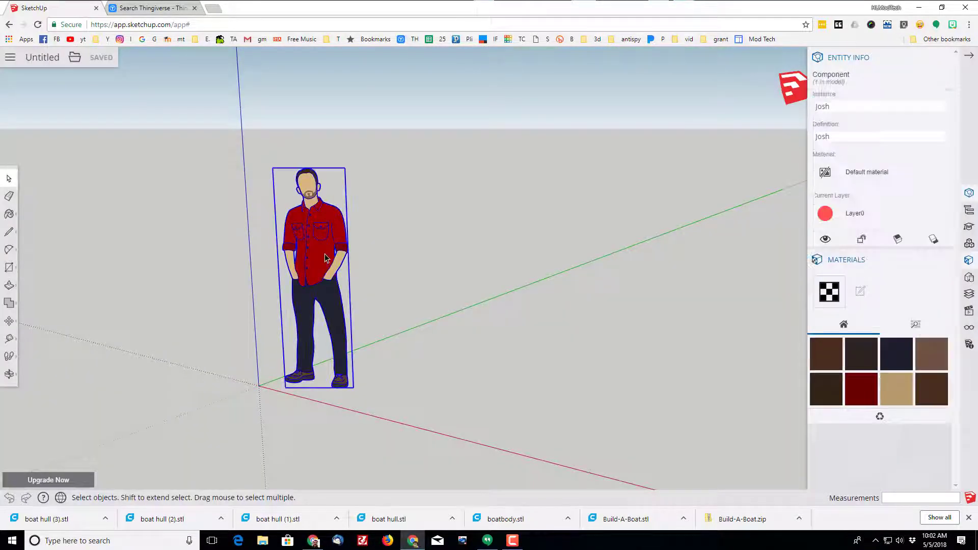
{"action": "key", "text": "Delete"}
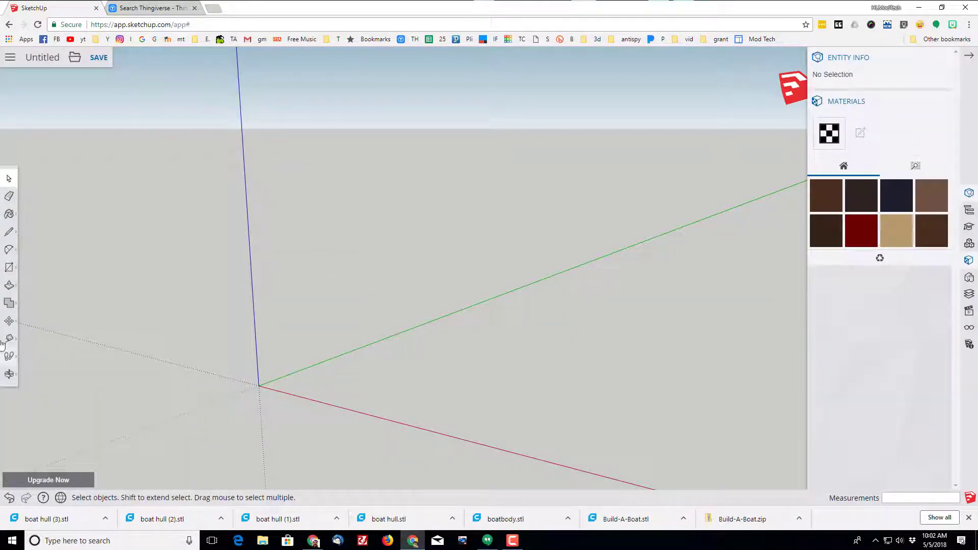
- Draw a 60 by 20 mm rectangle on the ground plane starting from the origin
{"action": "left_click", "coordinate": [12, 268]}
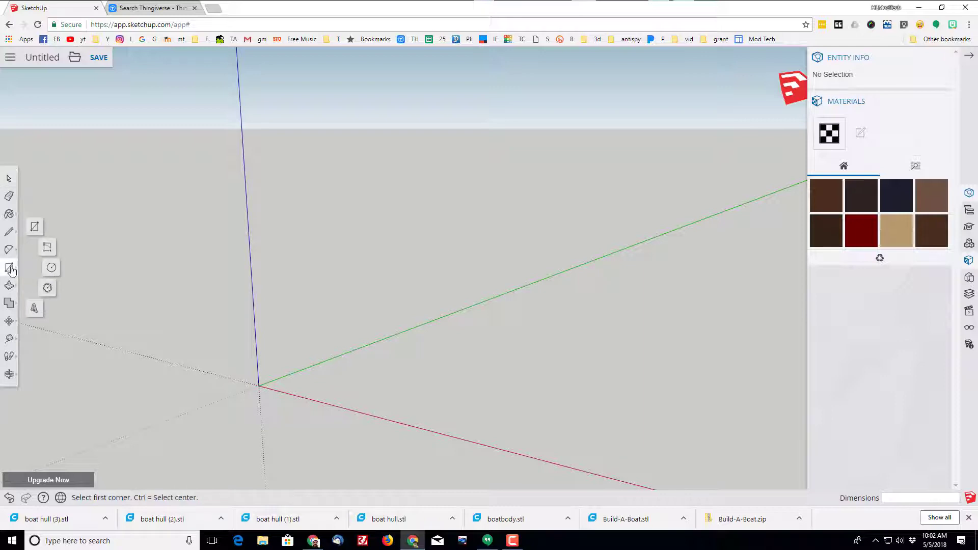
{"action": "left_click", "coordinate": [38, 230]}
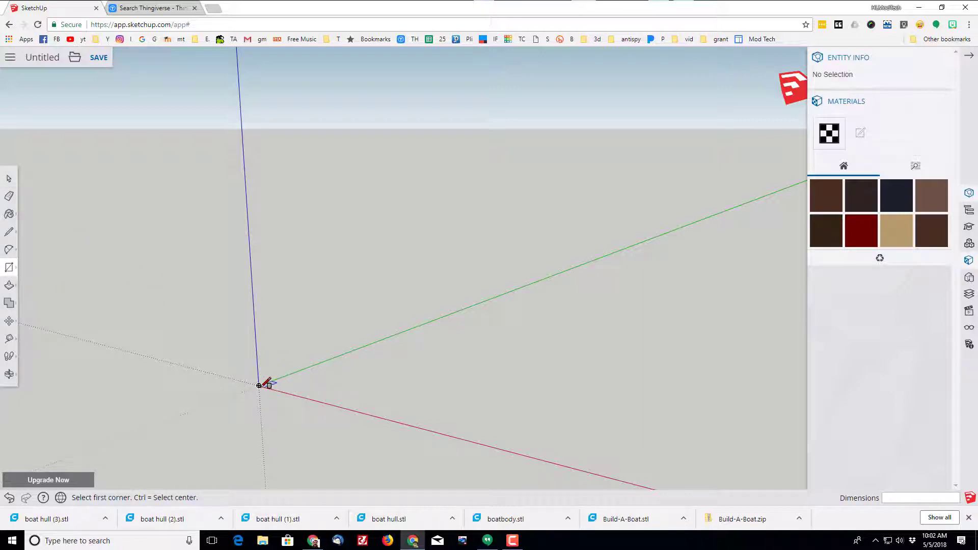
{"action": "left_click", "coordinate": [259, 385]}
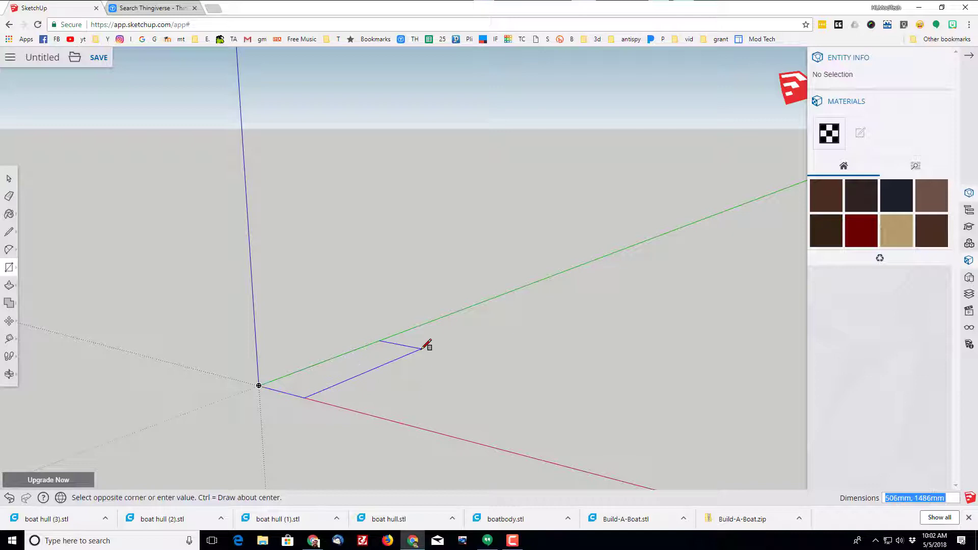
{"action": "type", "text": "50"}
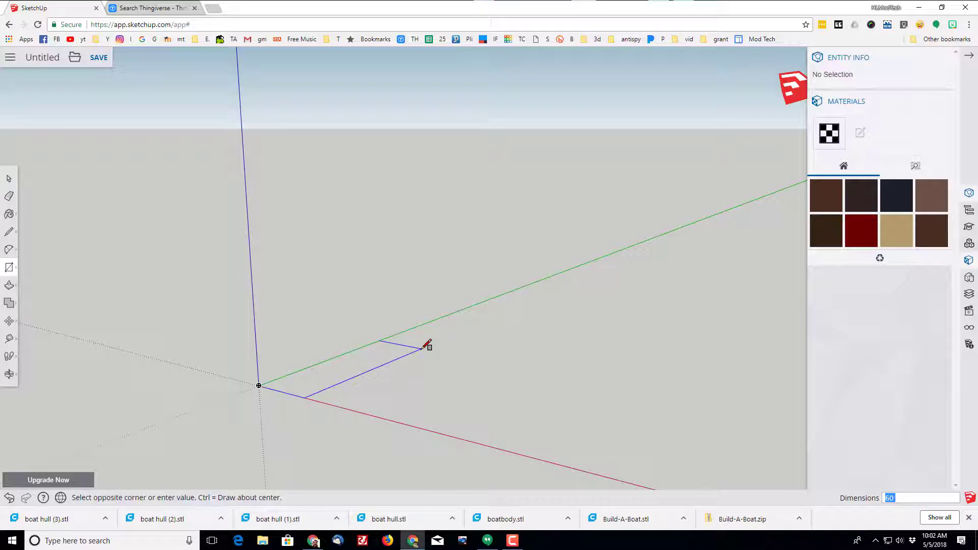
{"action": "type", "text": ",20"}
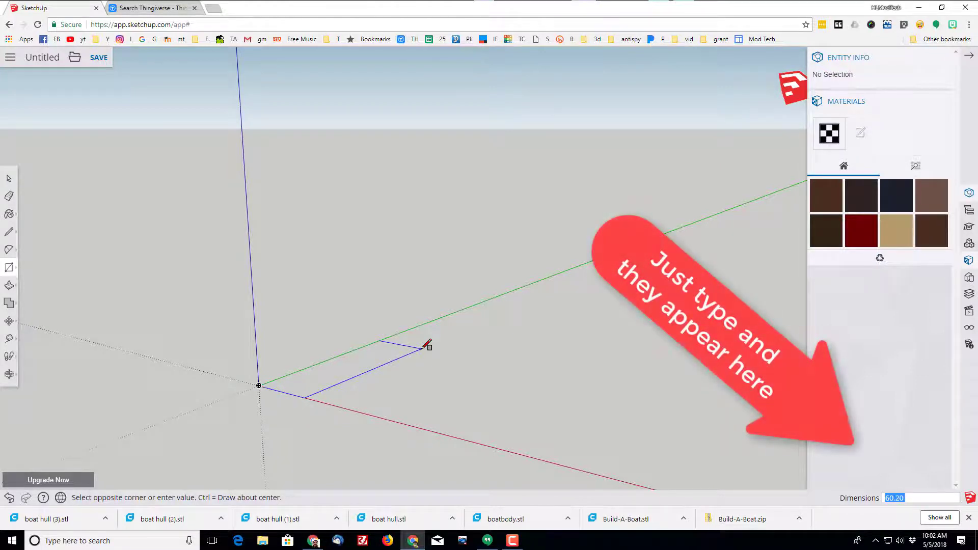
{"action": "key", "text": "Return"}
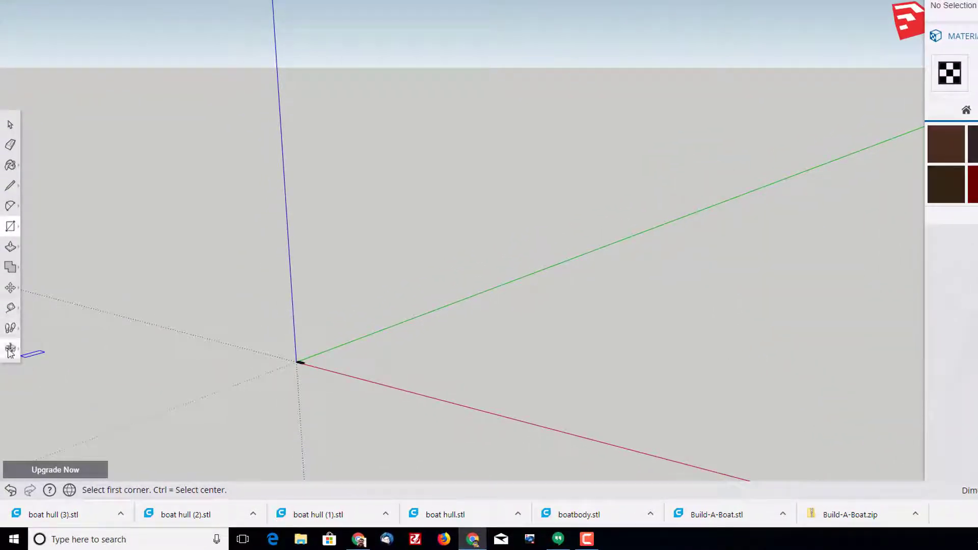
- Extrude the rectangle upward by 20 mm with Push/Pull to form a solid block
{"action": "left_click", "coordinate": [10, 349]}
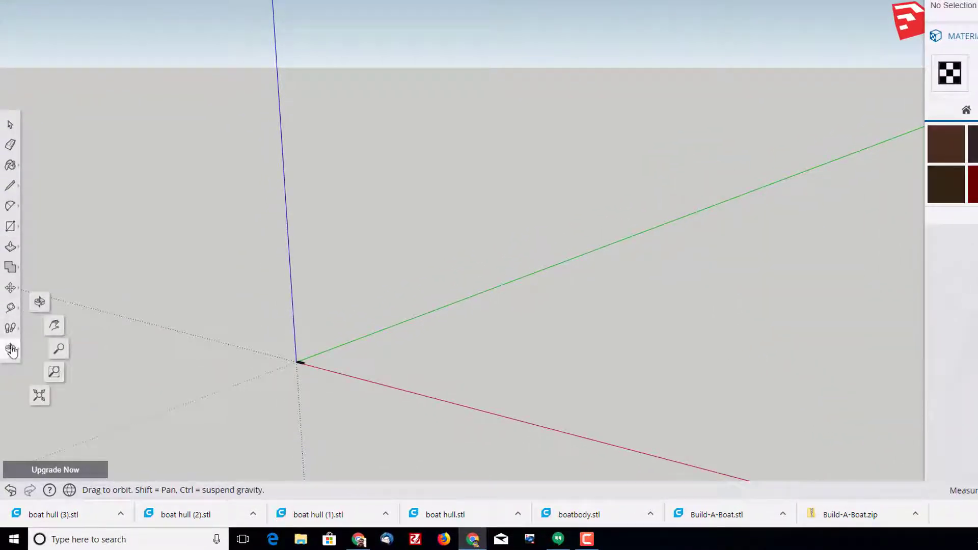
{"action": "left_click", "coordinate": [40, 396]}
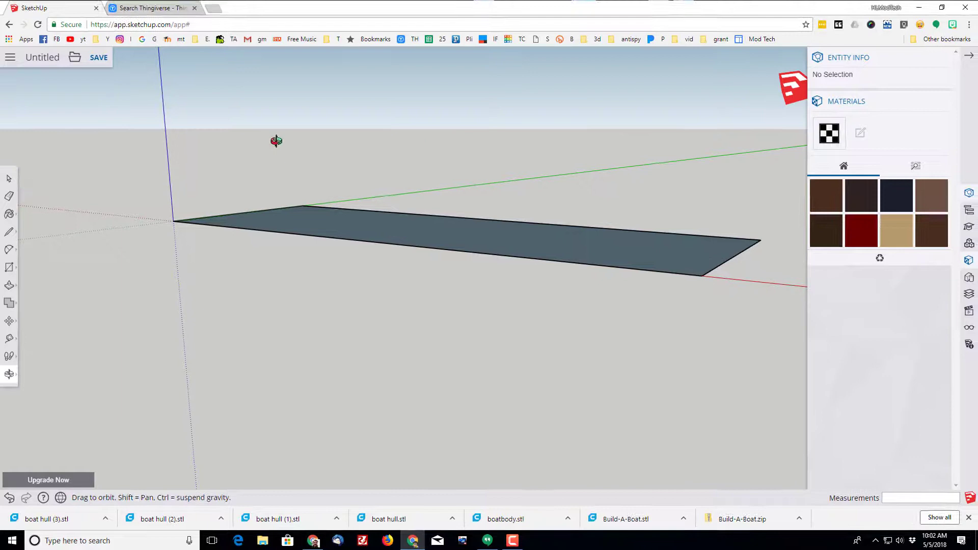
{"action": "left_click_drag", "start_coordinate": [437, 141], "coordinate": [403, 172]}
{"action": "scroll", "coordinate": [399, 188], "scroll_direction": "down", "scroll_amount": 3}
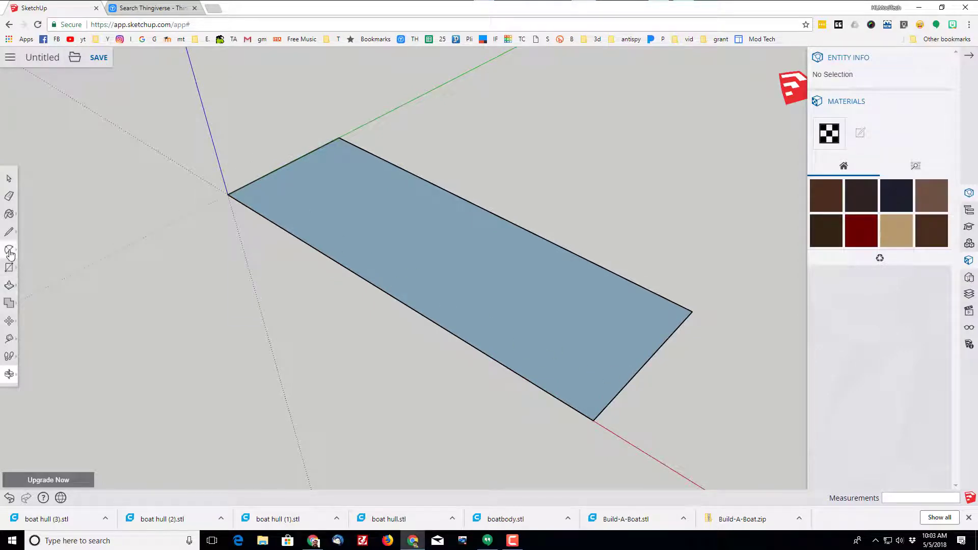
{"action": "left_click", "coordinate": [9, 285]}
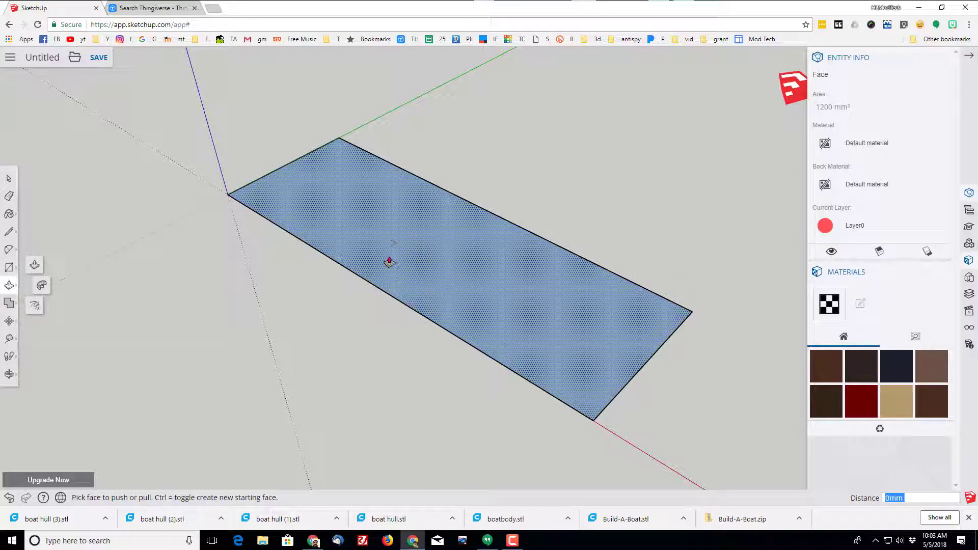
{"action": "left_click_drag", "start_coordinate": [407, 257], "coordinate": [351, 142]}
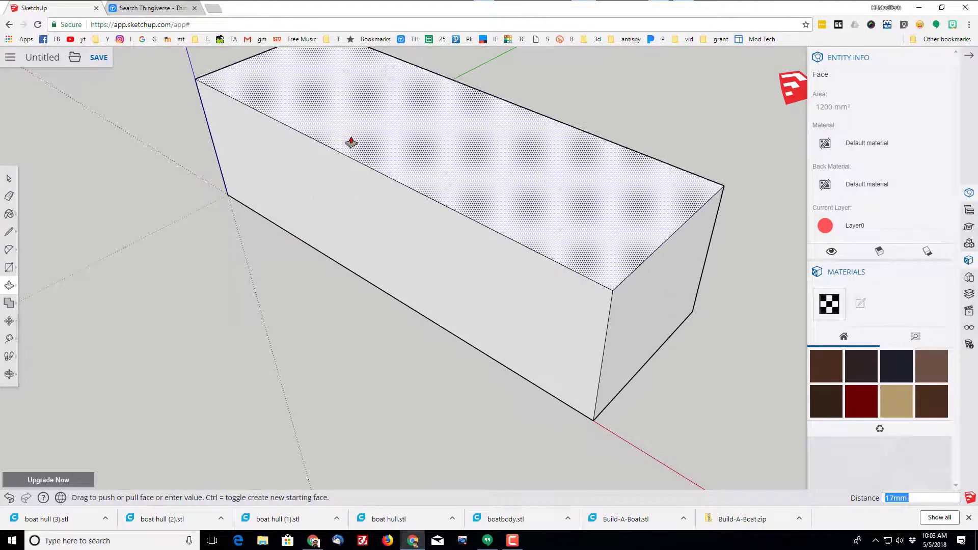
{"action": "type", "text": "20"}
{"action": "key", "text": "Return"}
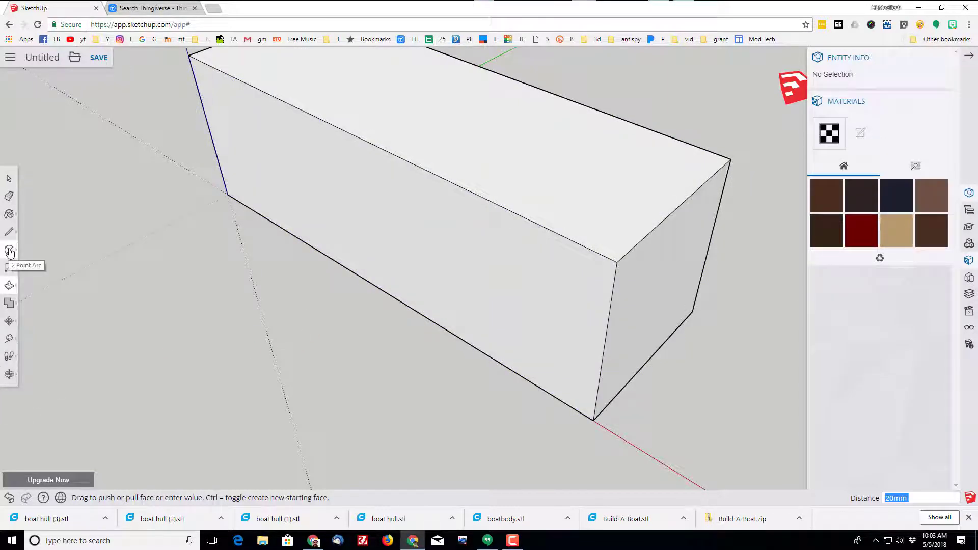
- Turn the entire block into a component named hull
{"action": "left_click", "coordinate": [8, 179]}
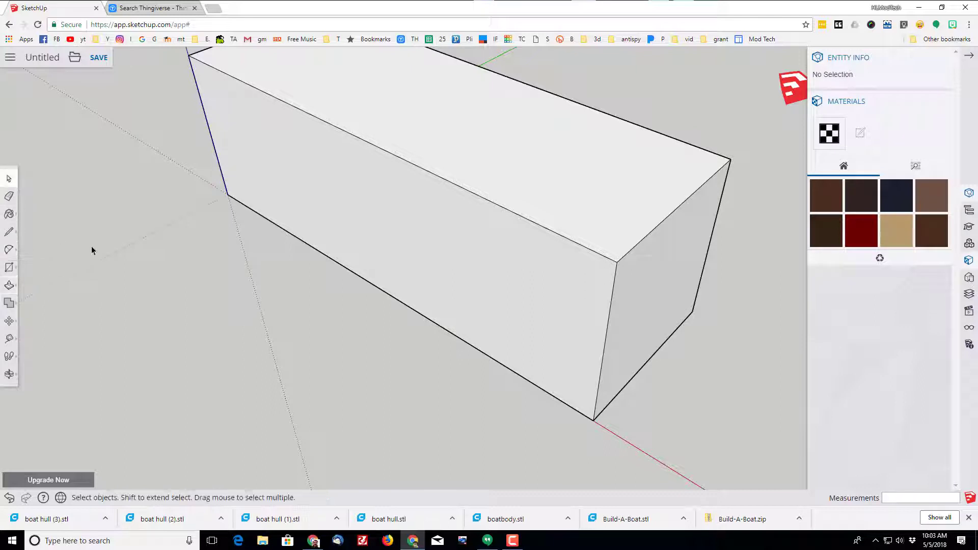
{"action": "scroll", "coordinate": [109, 184], "scroll_direction": "down", "scroll_amount": 3}
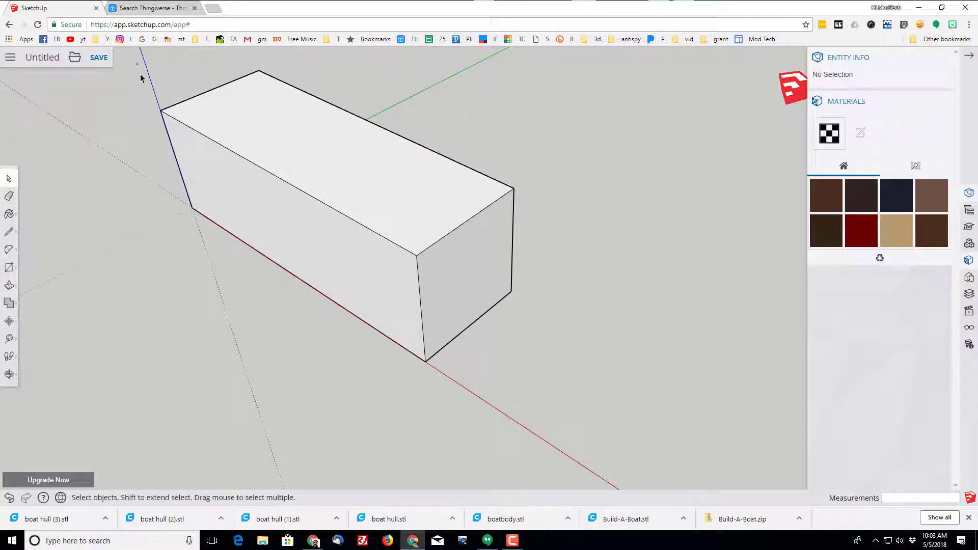
{"action": "left_click_drag", "start_coordinate": [137, 63], "coordinate": [583, 408]}
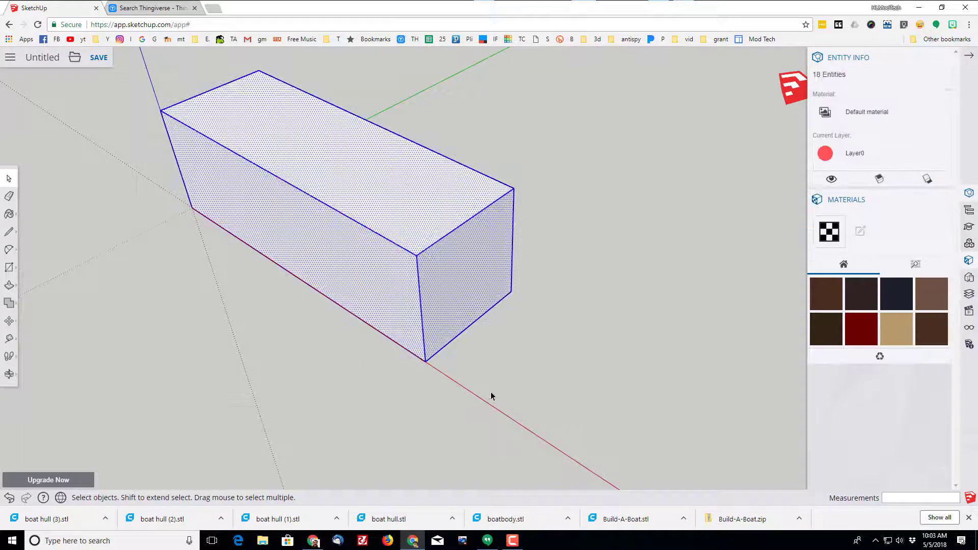
{"action": "right_click", "coordinate": [360, 257]}
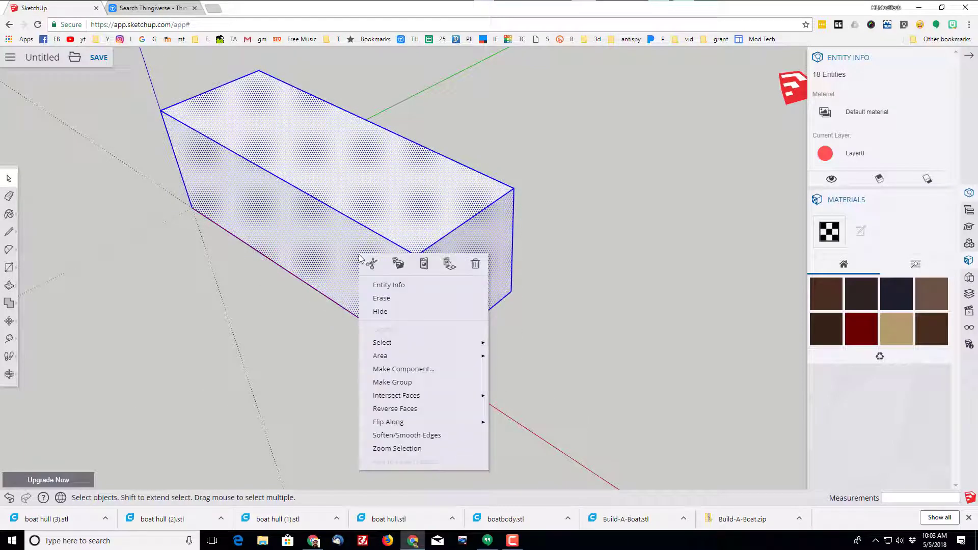
{"action": "left_click", "coordinate": [401, 371]}
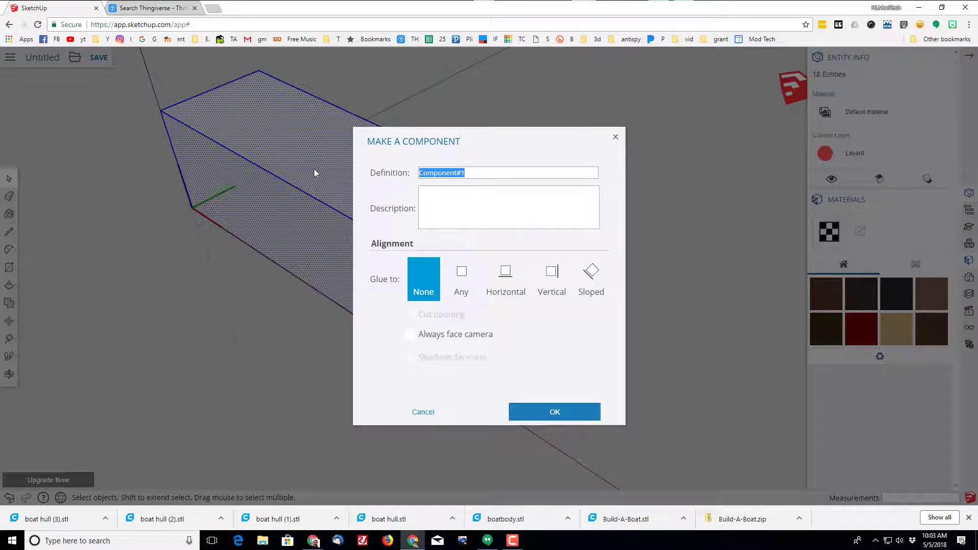
{"action": "type", "text": "hull"}
{"action": "key", "text": "Return"}
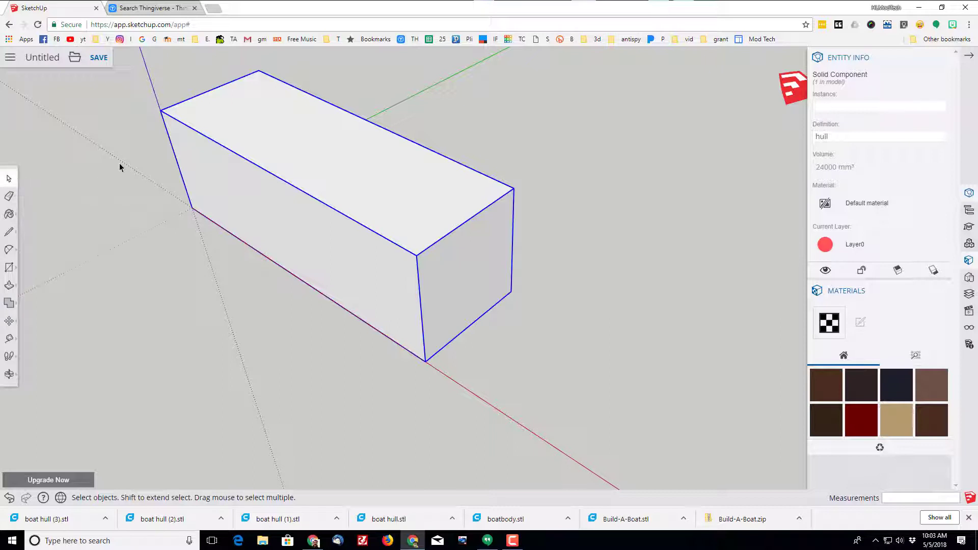
- Inside the hull component, draw a two-point arc on the top face from near the end edge's middle to the corner above the origin, bulging about 15 mm
{"action": "double_click", "coordinate": [316, 160]}
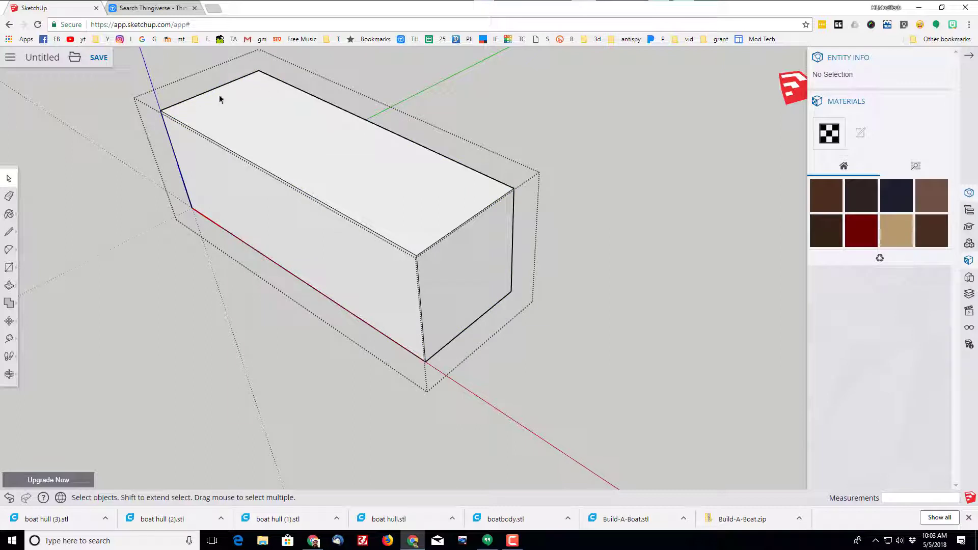
{"action": "left_click", "coordinate": [10, 251]}
{"action": "left_click", "coordinate": [45, 240]}
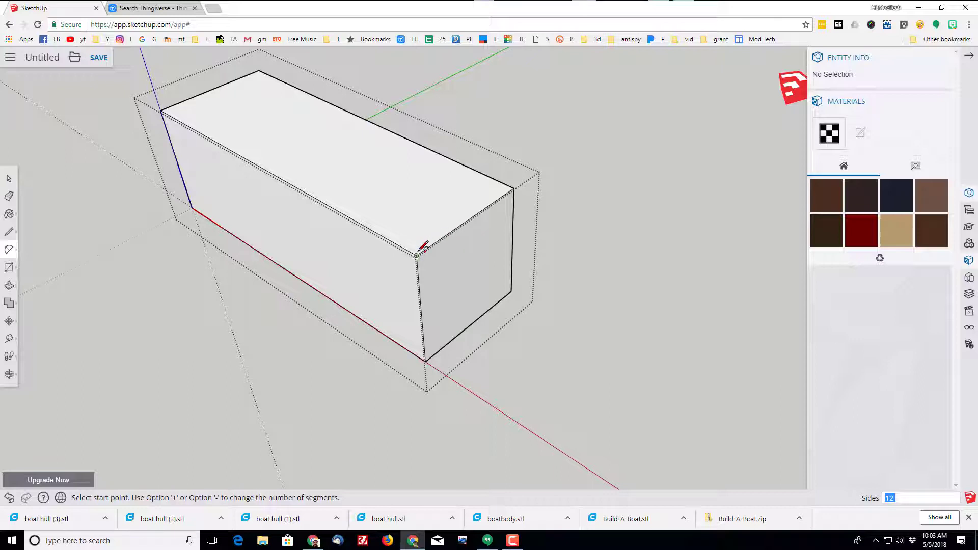
{"action": "left_click", "coordinate": [456, 228]}
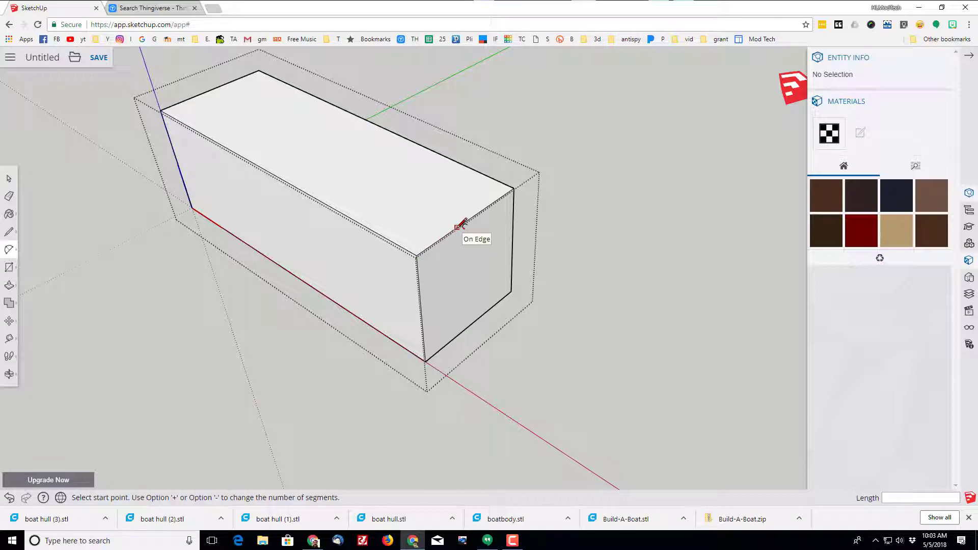
{"action": "left_click", "coordinate": [160, 110]}
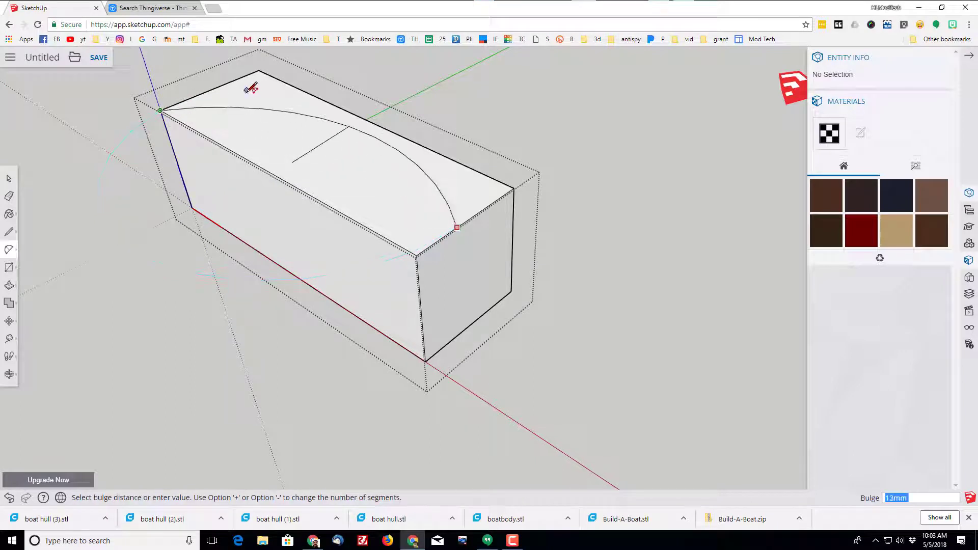
{"action": "left_click", "coordinate": [353, 115]}
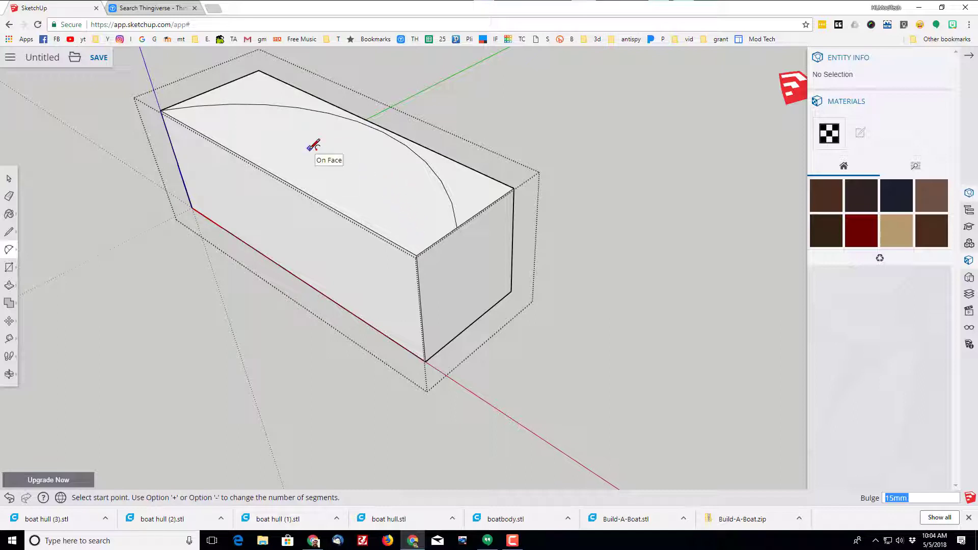
{"action": "left_click", "coordinate": [9, 179]}
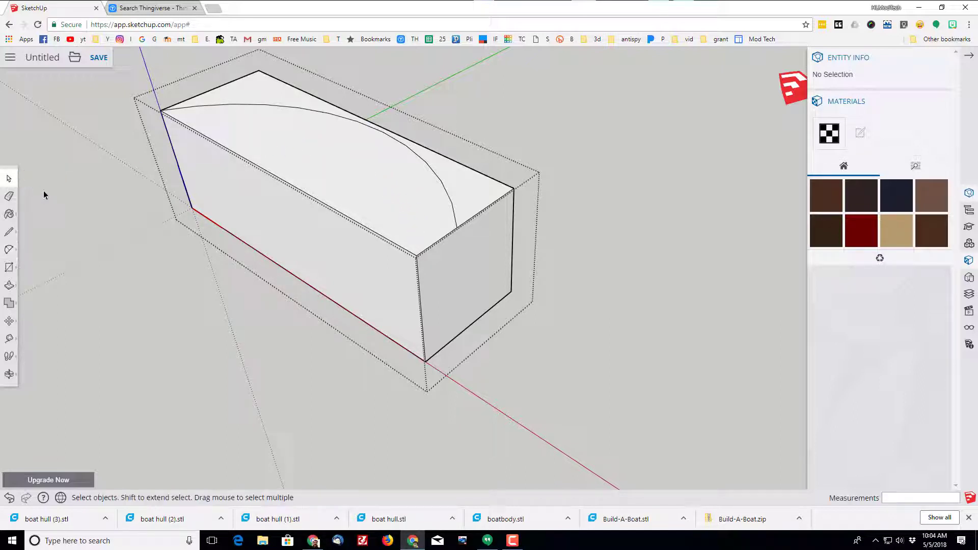
{"action": "left_click", "coordinate": [123, 246]}
- Duplicate the hull component and move the copy exactly onto the original, aligning it by the lower corner on the red axis
{"action": "left_click", "coordinate": [414, 244]}
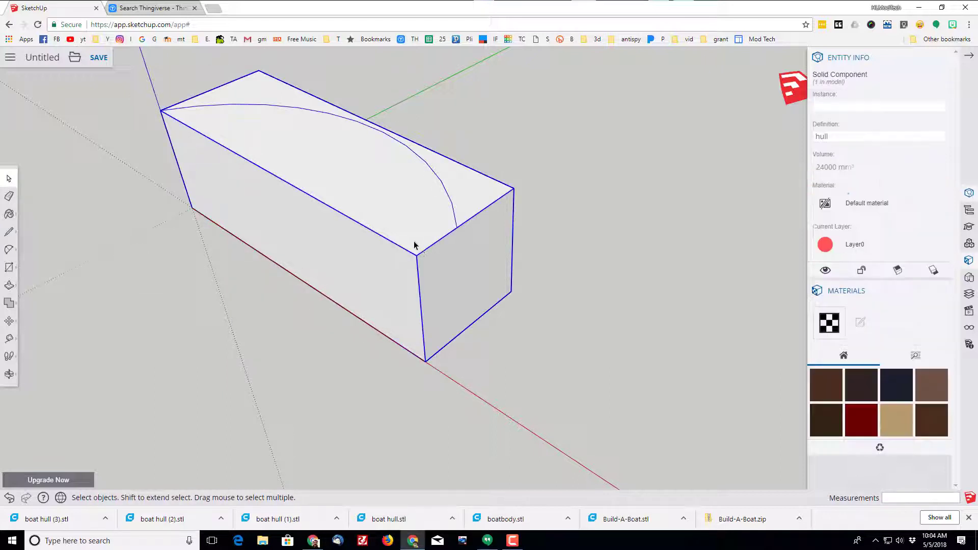
{"action": "key", "text": "ctrl+c"}
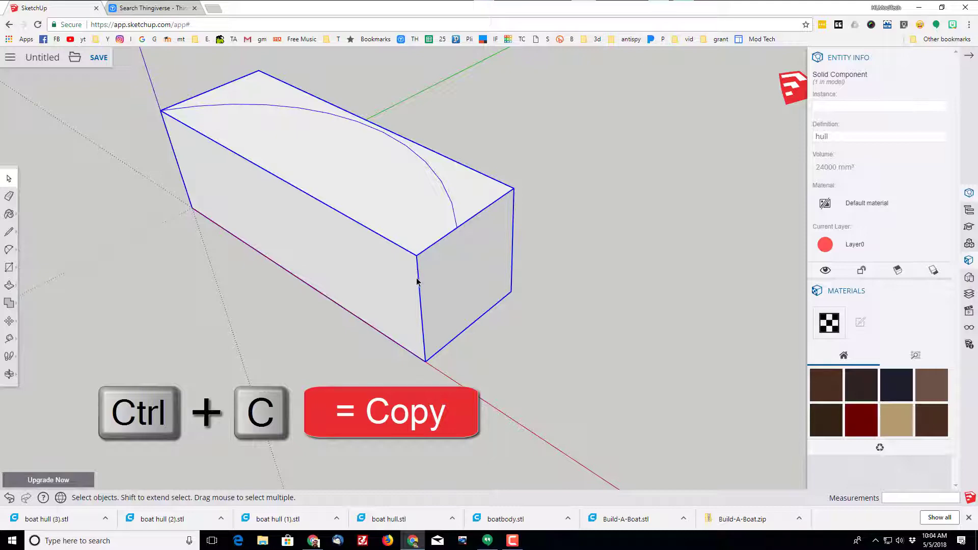
{"action": "key", "text": "ctrl+v"}
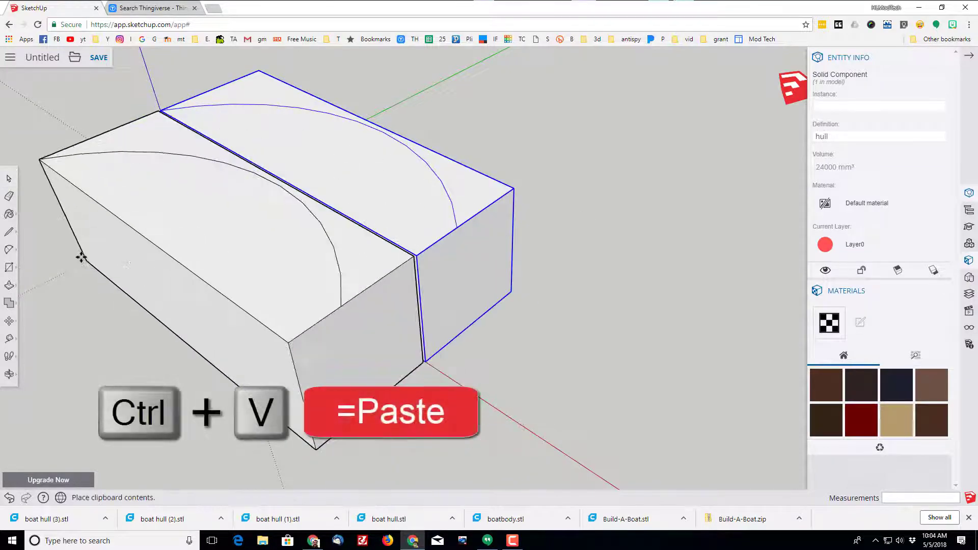
{"action": "left_click", "coordinate": [67, 258]}
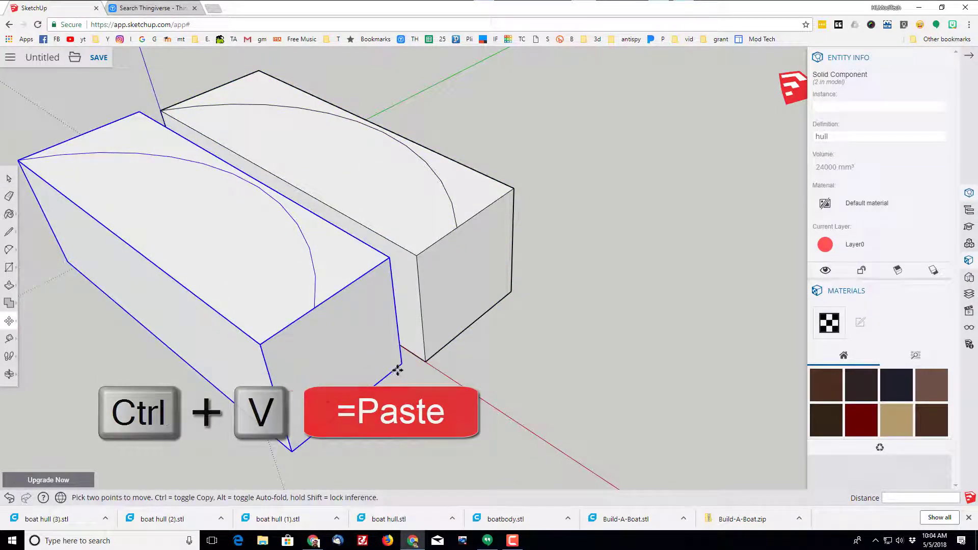
{"action": "left_click", "coordinate": [292, 450]}
{"action": "left_click", "coordinate": [415, 377]}
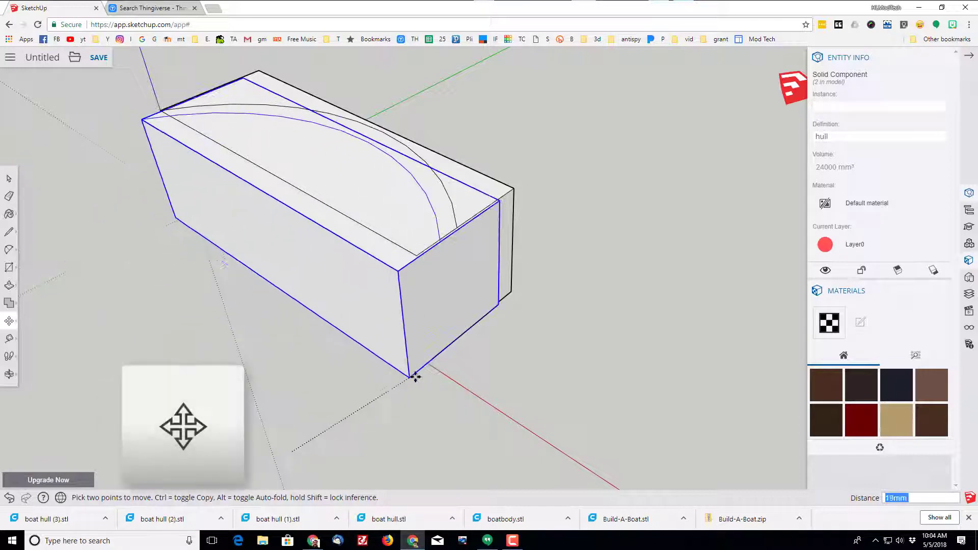
{"action": "left_click", "coordinate": [426, 360]}
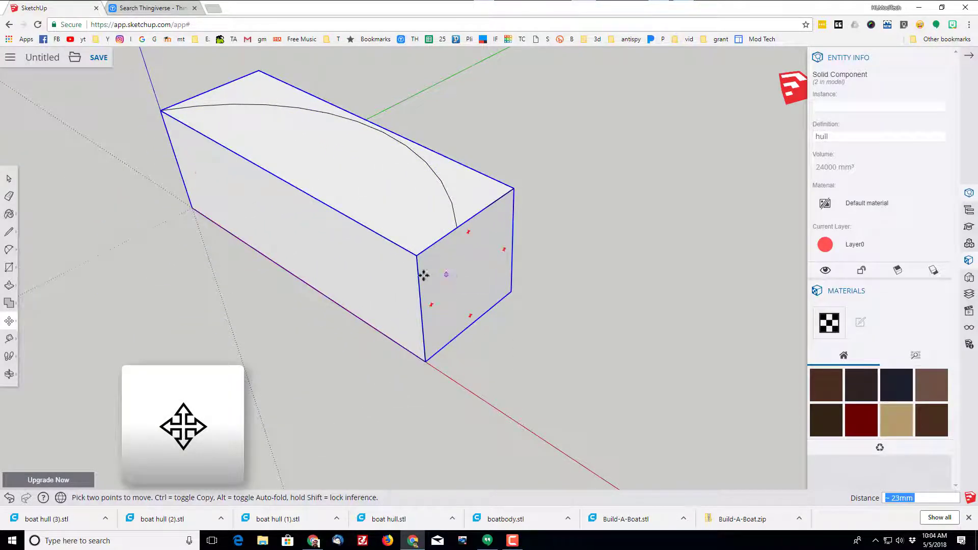
- Flip the duplicate along the component's green direction and move it 20 mm so both halves mirror each other along the red axis
{"action": "right_click", "coordinate": [345, 266]}
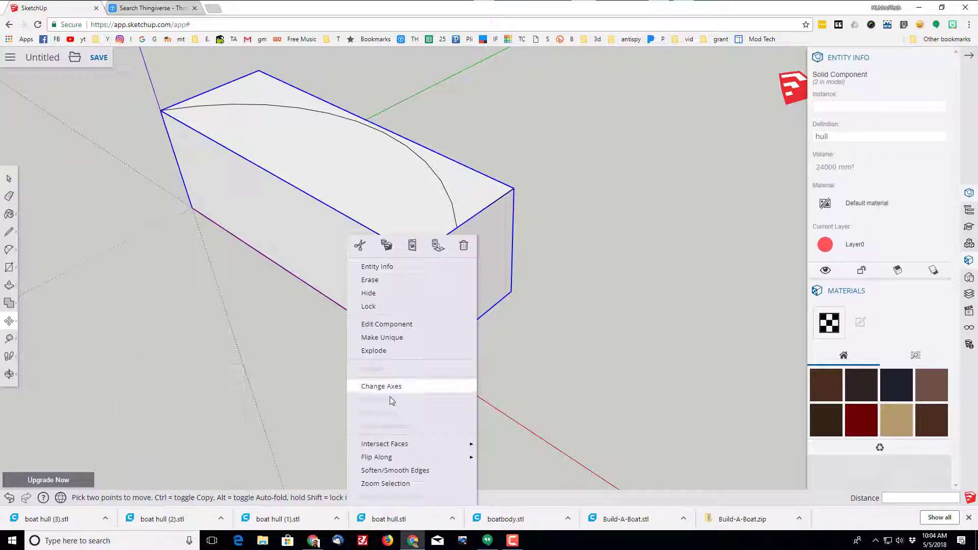
{"action": "mouse_move", "coordinate": [399, 461]}
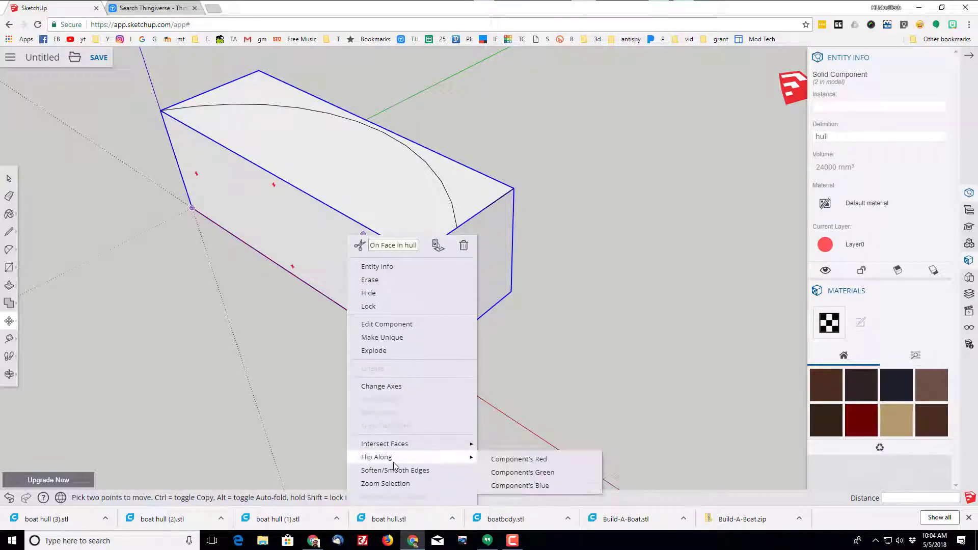
{"action": "mouse_move", "coordinate": [462, 459]}
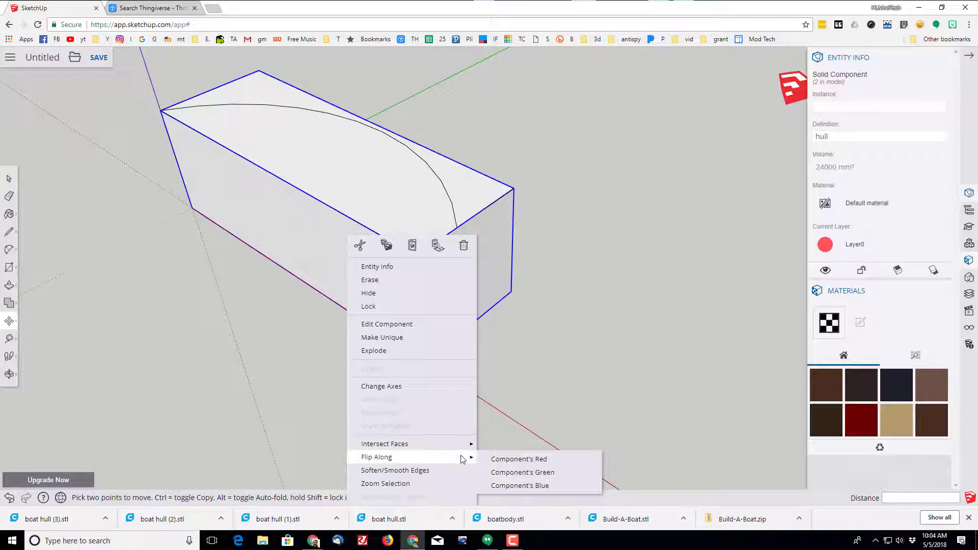
{"action": "left_click", "coordinate": [509, 472]}
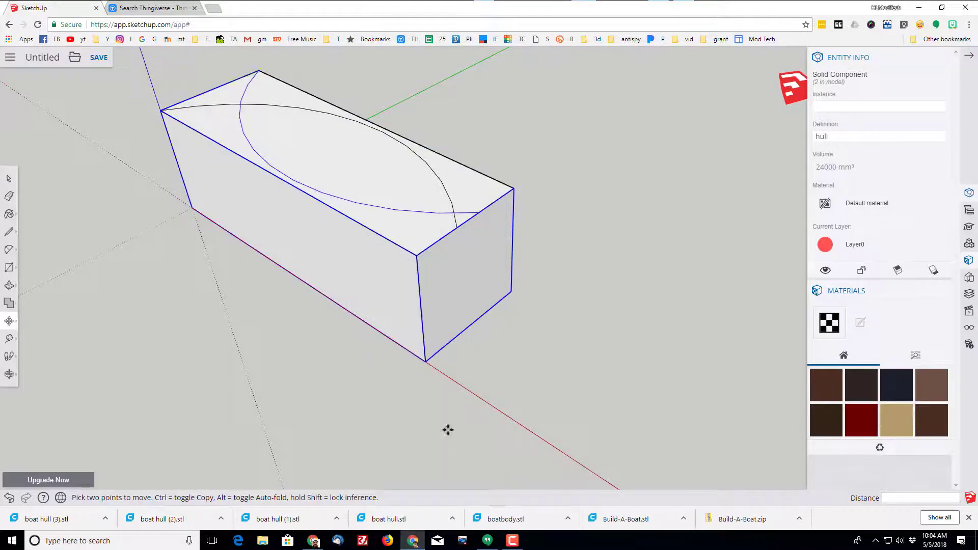
{"action": "left_click", "coordinate": [509, 293]}
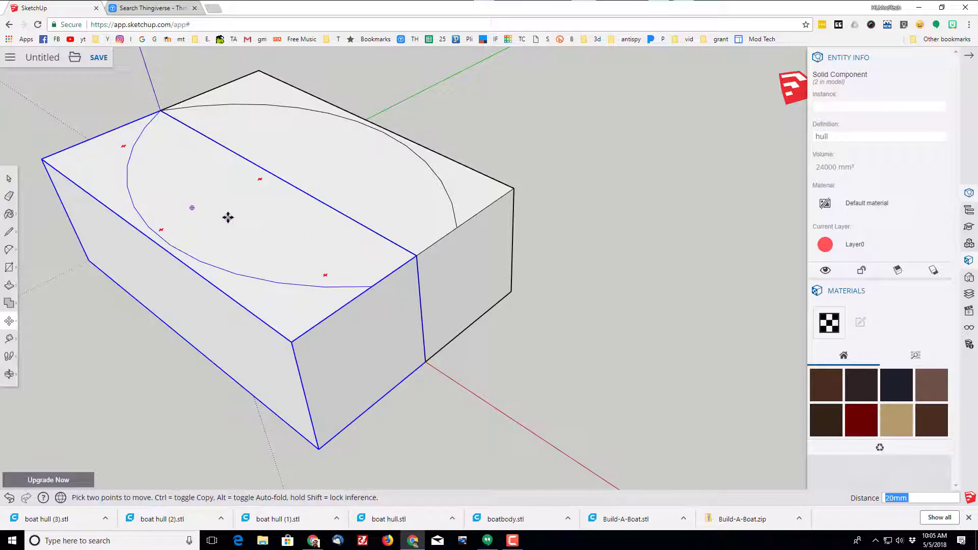
- Inside the mirrored hull component, push the area outside the arc down 20 mm to cut away the block's waste
{"action": "key", "text": "space"}
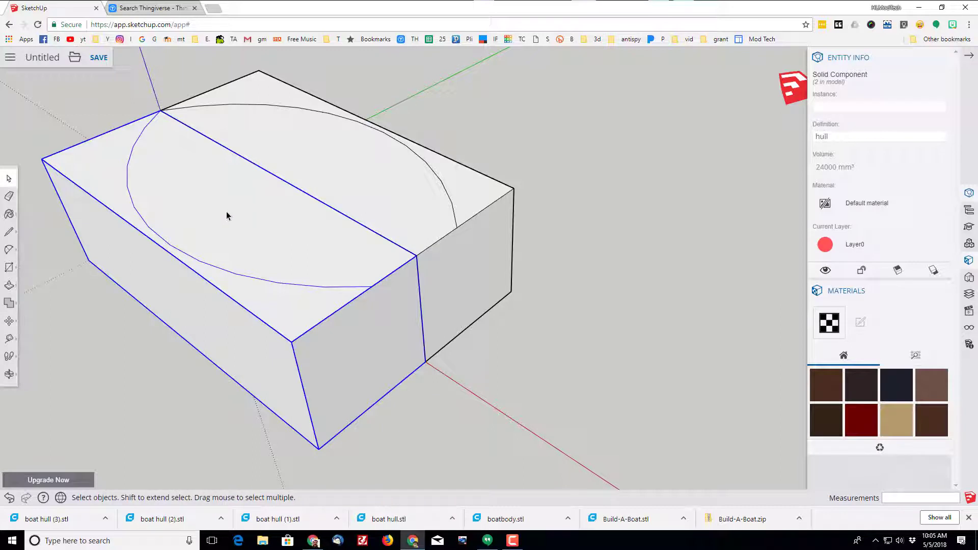
{"action": "double_click", "coordinate": [231, 221]}
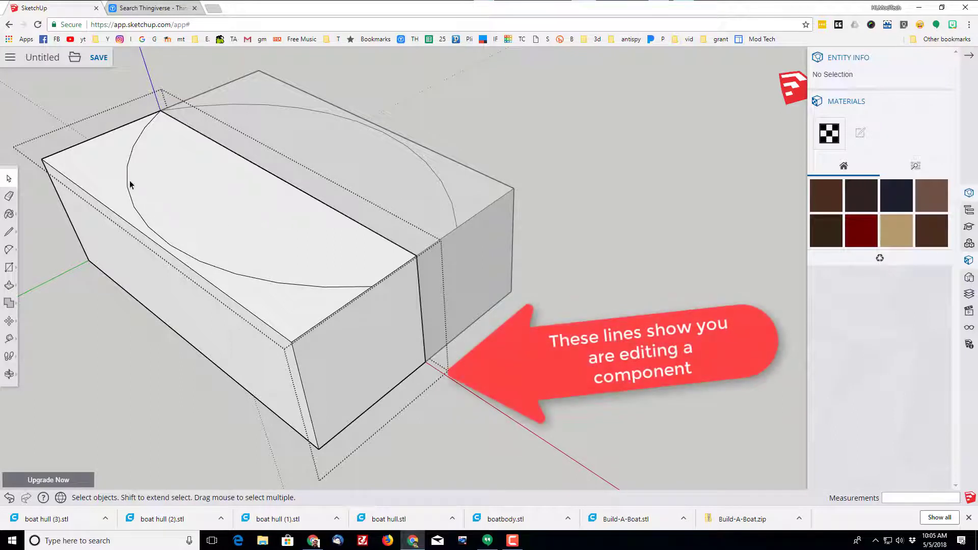
{"action": "left_click", "coordinate": [10, 285]}
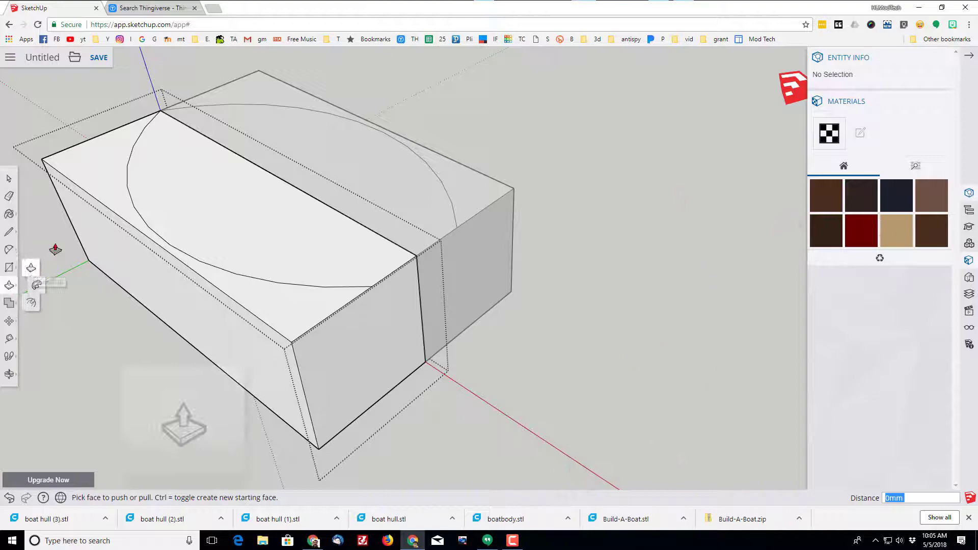
{"action": "left_click", "coordinate": [97, 191]}
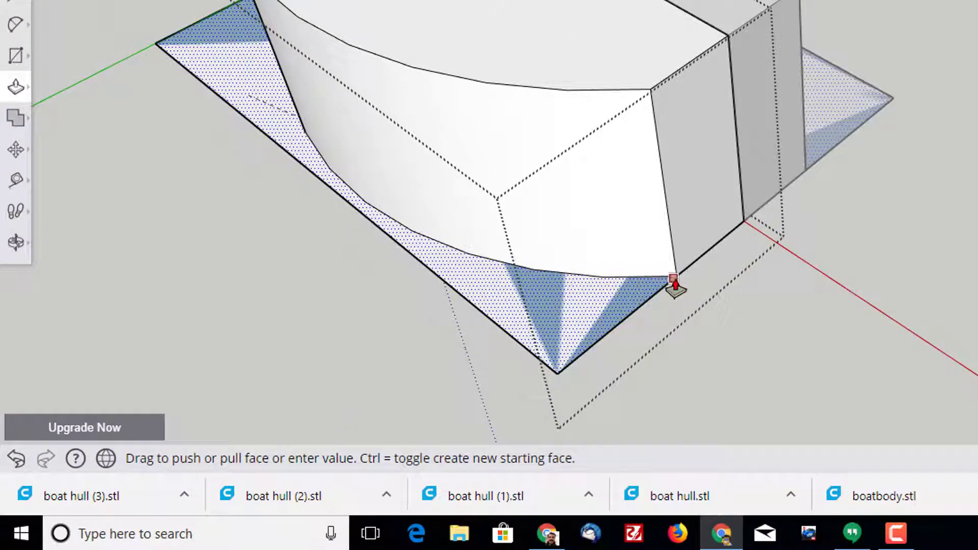
{"action": "left_click", "coordinate": [677, 279]}
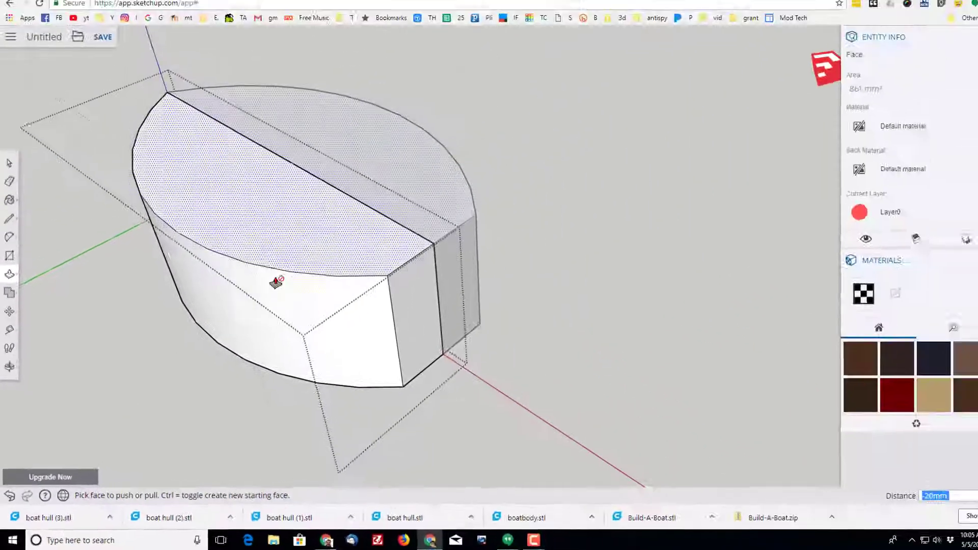
{"action": "key", "text": "o"}
{"action": "left_click_drag", "start_coordinate": [275, 279], "coordinate": [256, 300]}
{"action": "key", "text": "p"}
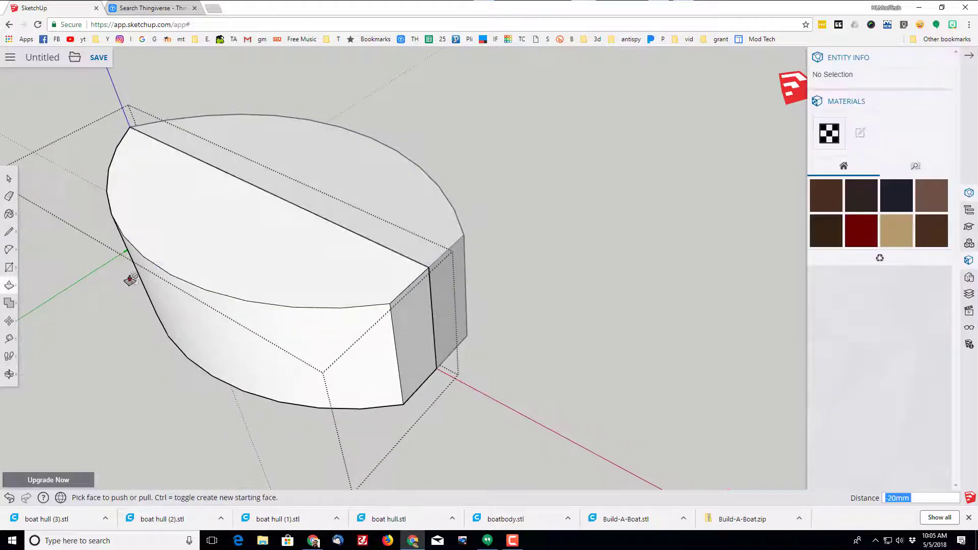
{"action": "left_click", "coordinate": [11, 287]}
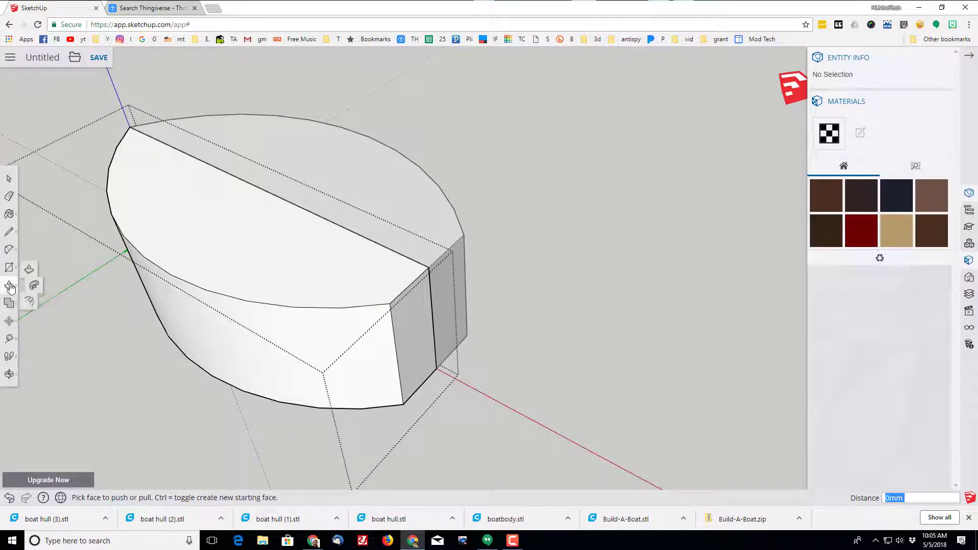
{"action": "left_click", "coordinate": [35, 307]}
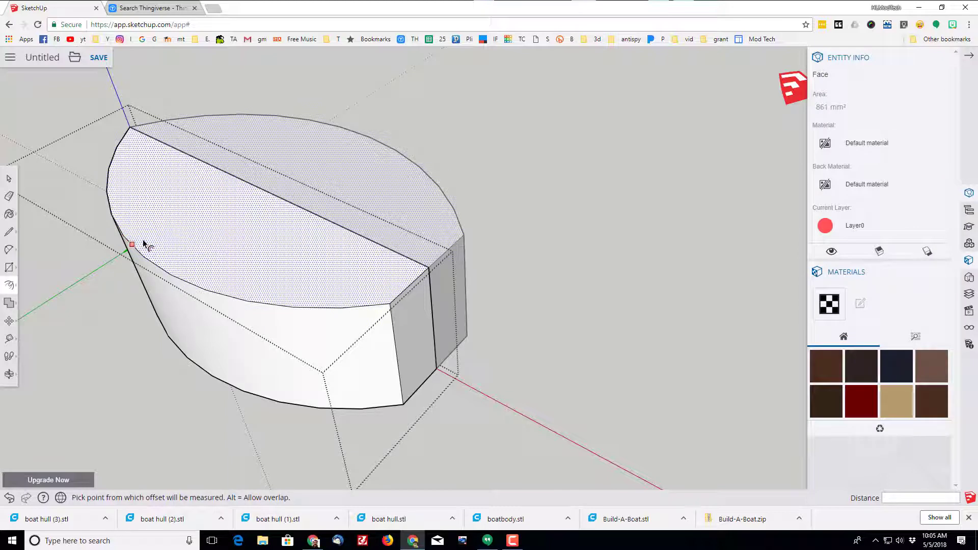
{"action": "left_click", "coordinate": [144, 244]}
{"action": "left_click", "coordinate": [170, 236]}
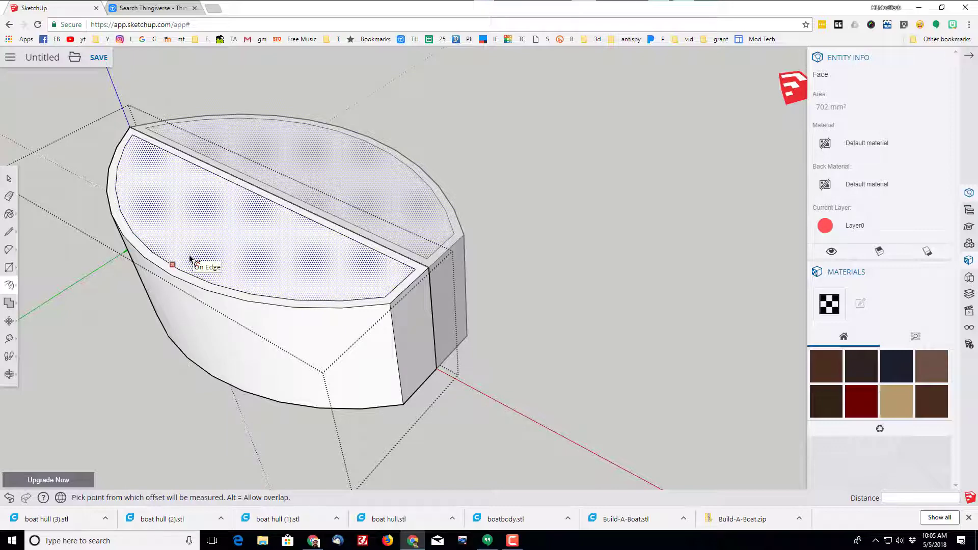
{"action": "key", "text": "ctrl+z"}
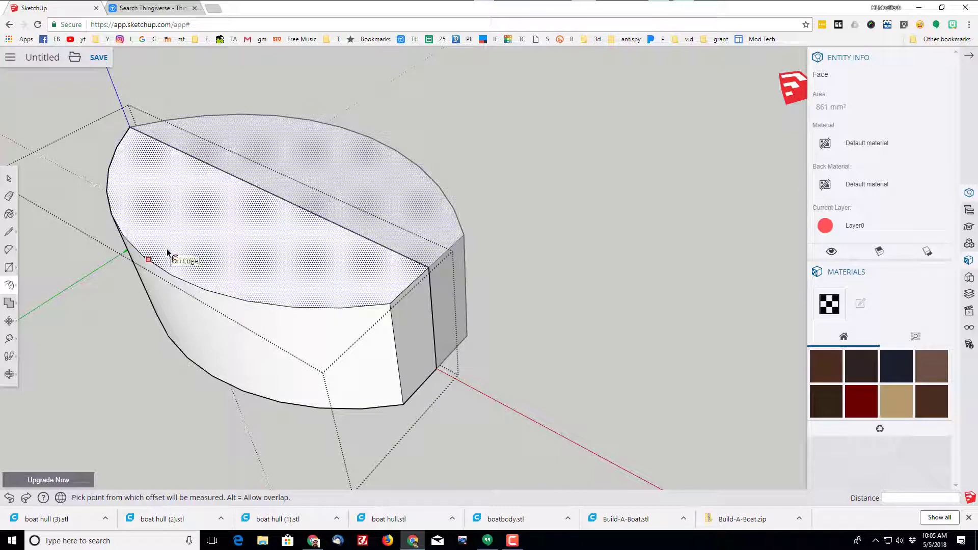
- Offset the outline of the half hull's top face inward by 2 mm
{"action": "left_click", "coordinate": [167, 252]}
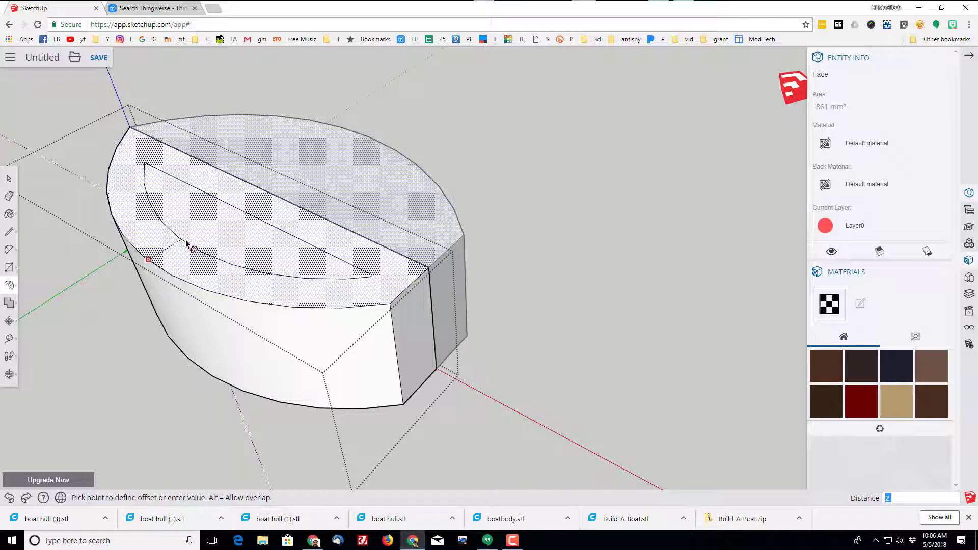
{"action": "type", "text": "2"}
{"action": "key", "text": "Return"}
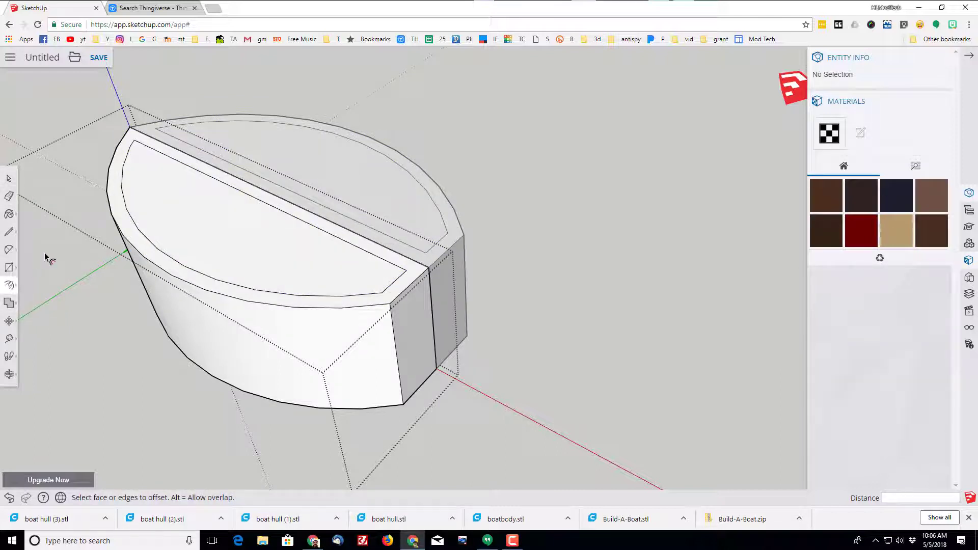
- Push the inset face of the half hull down 12 mm with Push/Pull to hollow it out
{"action": "key", "text": "p"}
{"action": "left_click", "coordinate": [172, 228]}
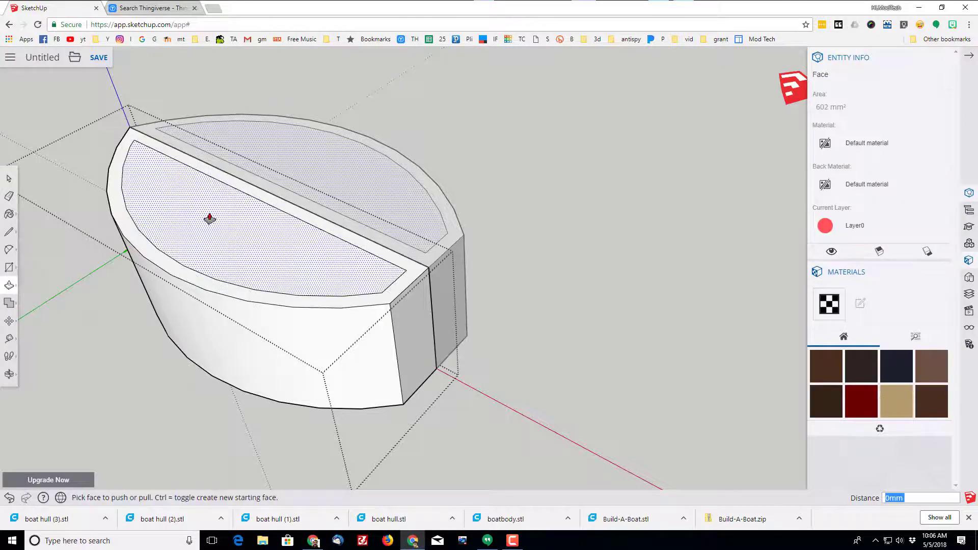
{"action": "left_click", "coordinate": [227, 224]}
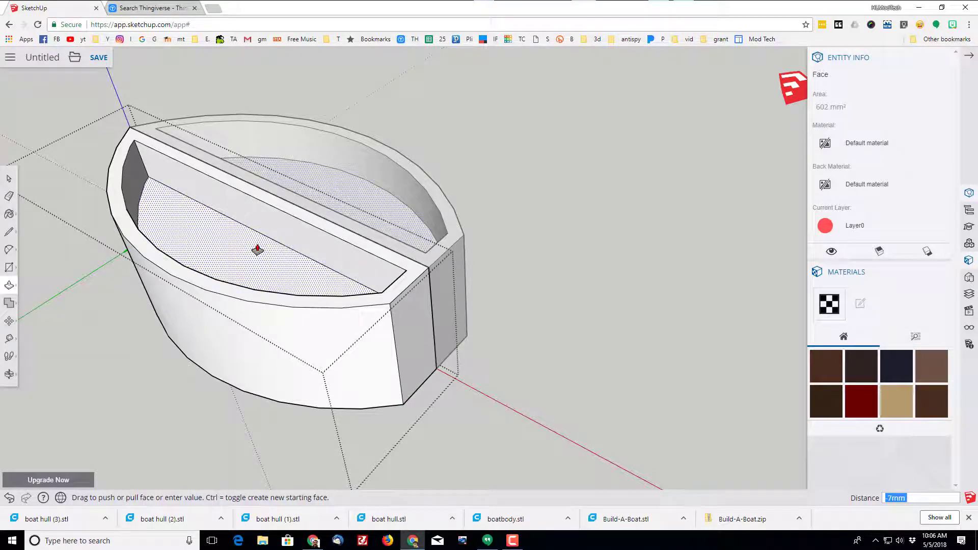
{"action": "key", "text": "Return"}
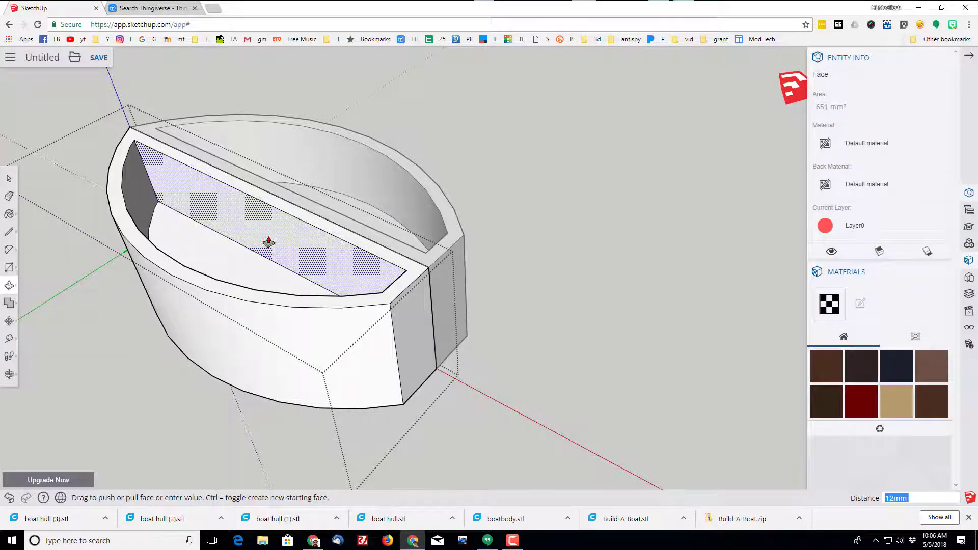
- Push the inner wall along the centreline back 2 mm so the two hull cavities join into one
{"action": "left_click", "coordinate": [268, 242]}
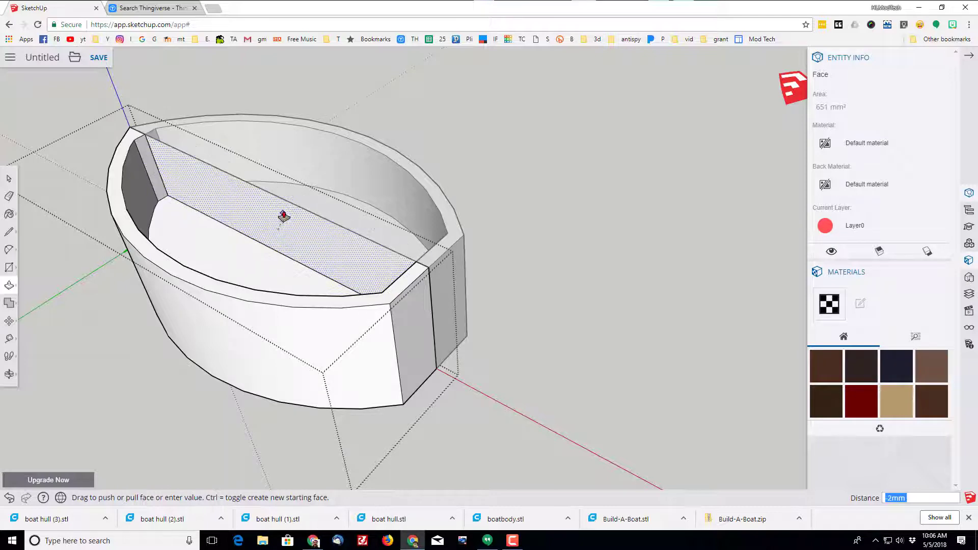
{"action": "left_click", "coordinate": [291, 208]}
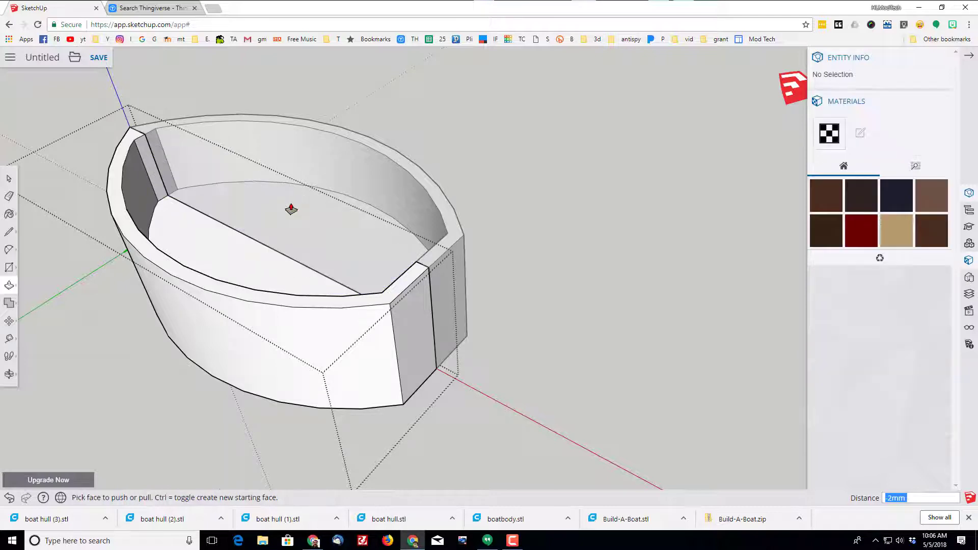
{"action": "middle_click_drag", "start_coordinate": [236, 253], "coordinate": [148, 225]}
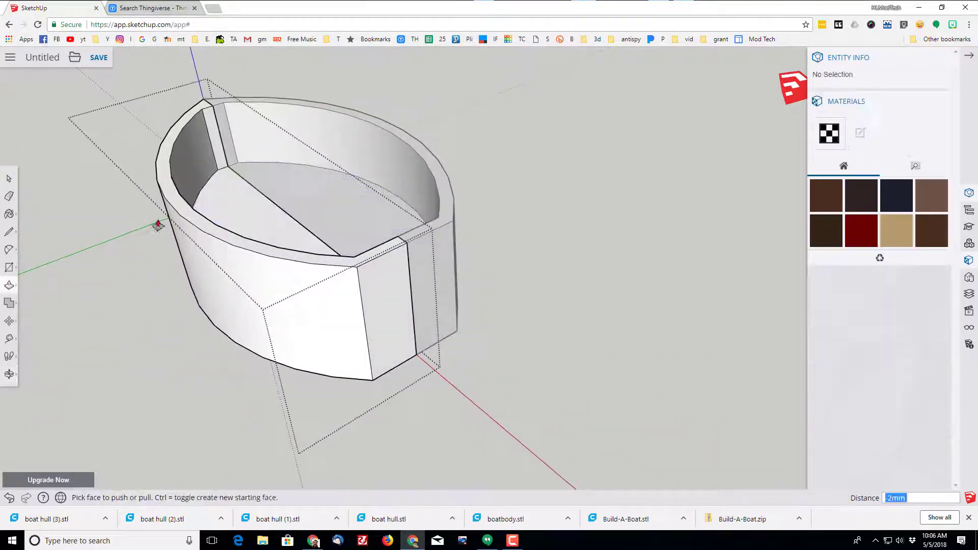
- Inside the half hull component, select the bottom edges and floor and scale them inward along the green axis to taper the side
{"action": "left_click", "coordinate": [9, 178]}
{"action": "middle_click_drag", "start_coordinate": [265, 315], "coordinate": [341, 339]}
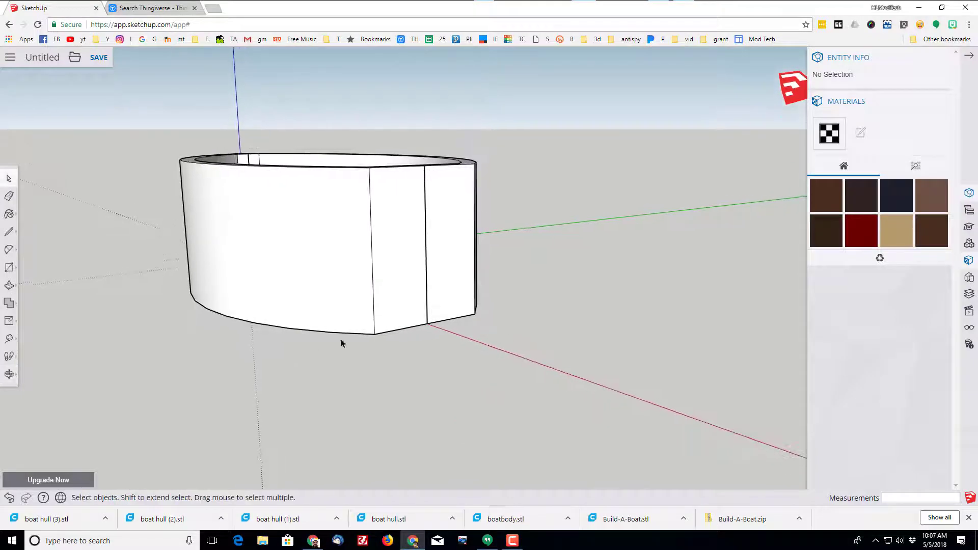
{"action": "double_click", "coordinate": [244, 254]}
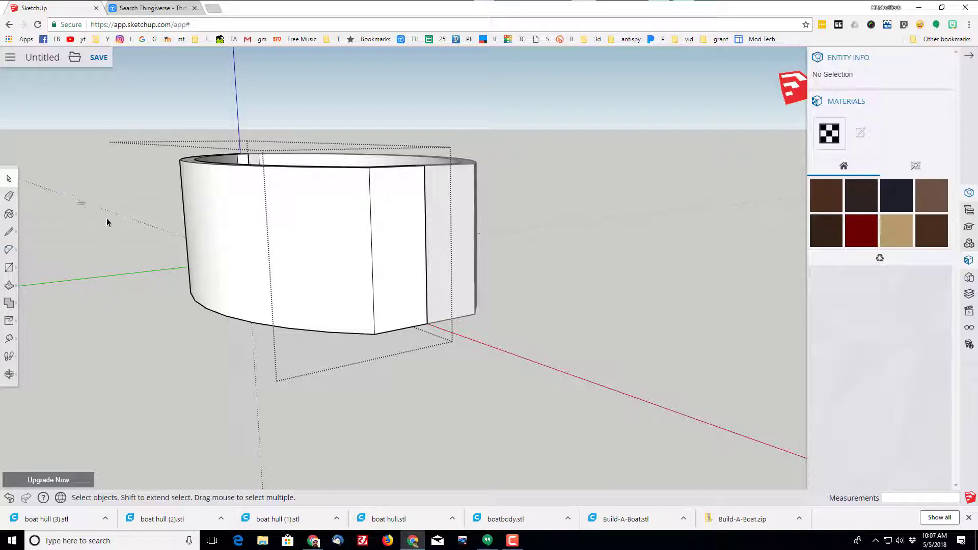
{"action": "left_click_drag", "start_coordinate": [107, 222], "coordinate": [586, 374]}
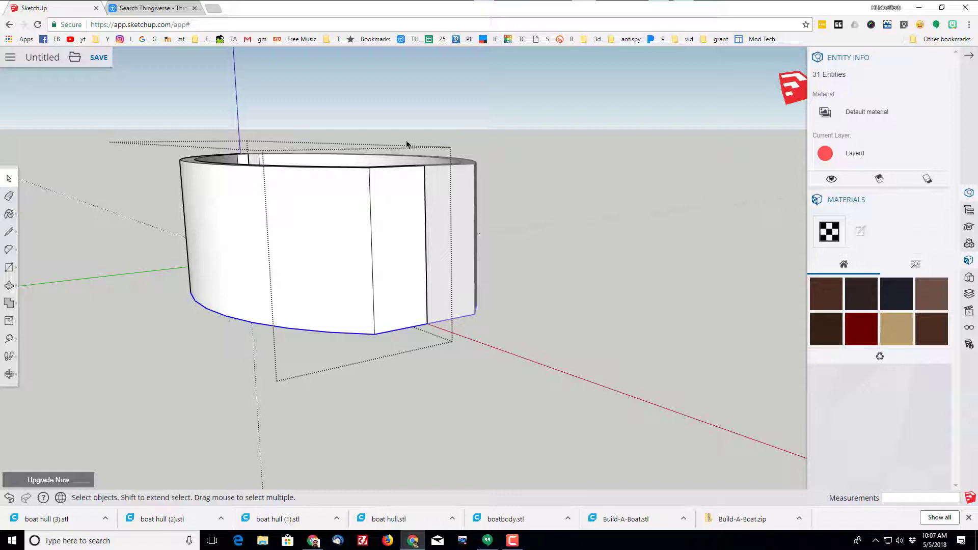
{"action": "middle_click_drag", "start_coordinate": [462, 83], "coordinate": [268, 206]}
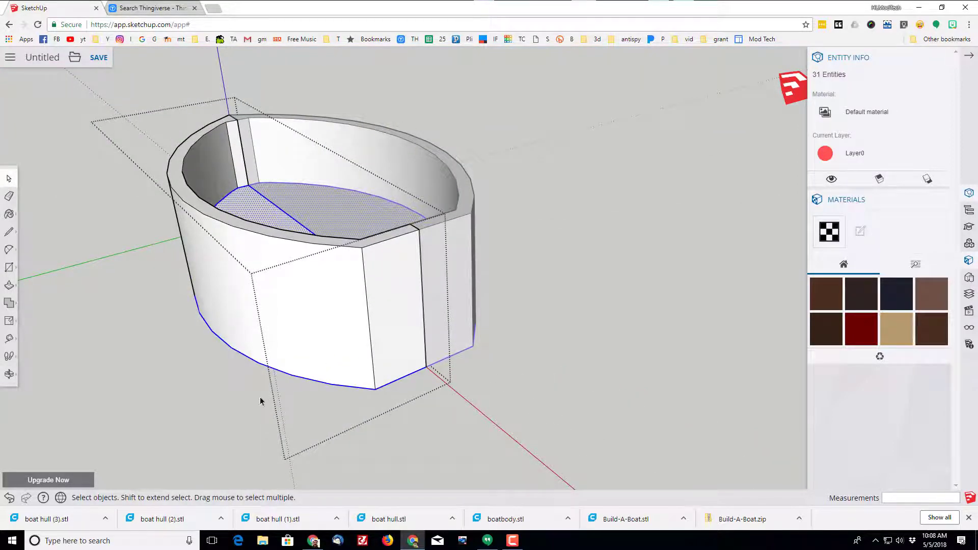
{"action": "middle_click_drag", "start_coordinate": [260, 401], "coordinate": [182, 345]}
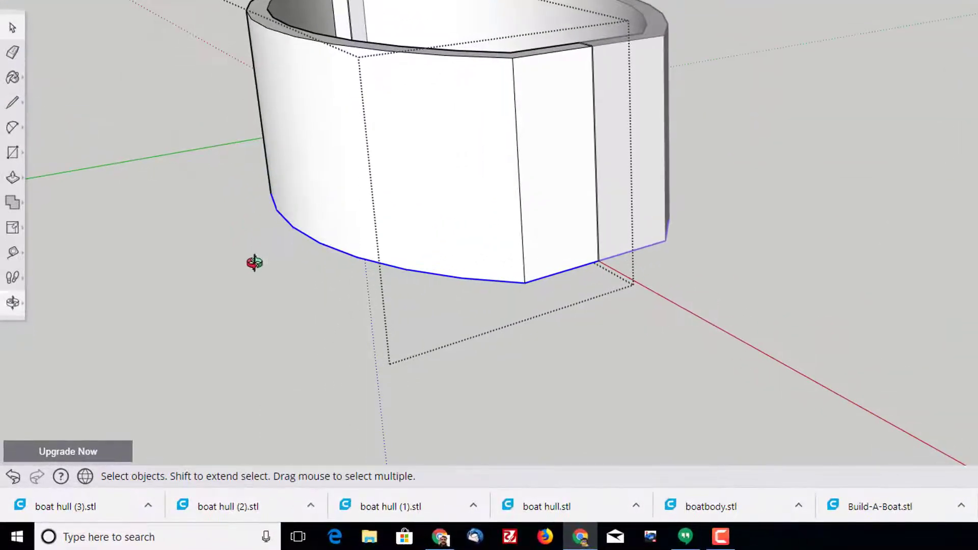
{"action": "left_click", "coordinate": [14, 229]}
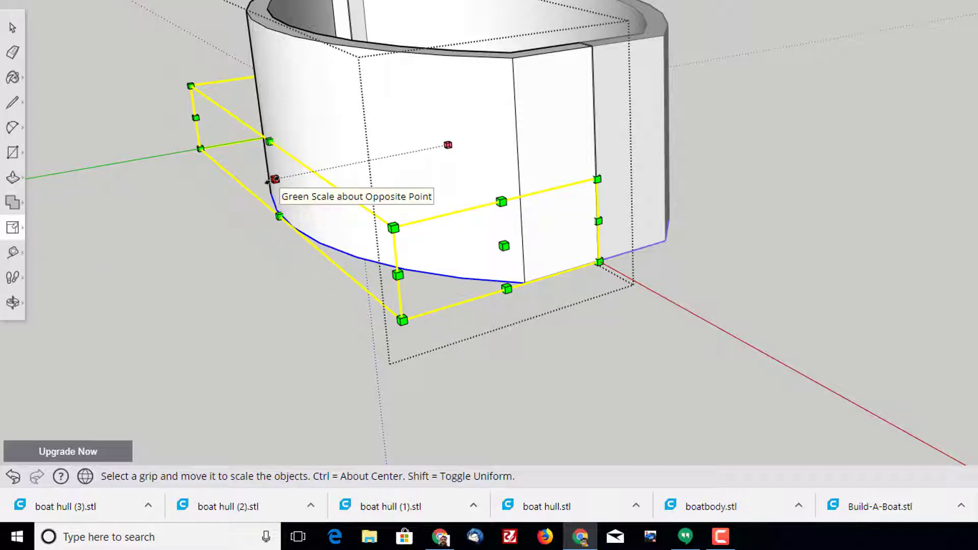
{"action": "left_click_drag", "start_coordinate": [275, 179], "coordinate": [329, 169]}
{"action": "middle_click_drag", "start_coordinate": [190, 227], "coordinate": [460, 284]}
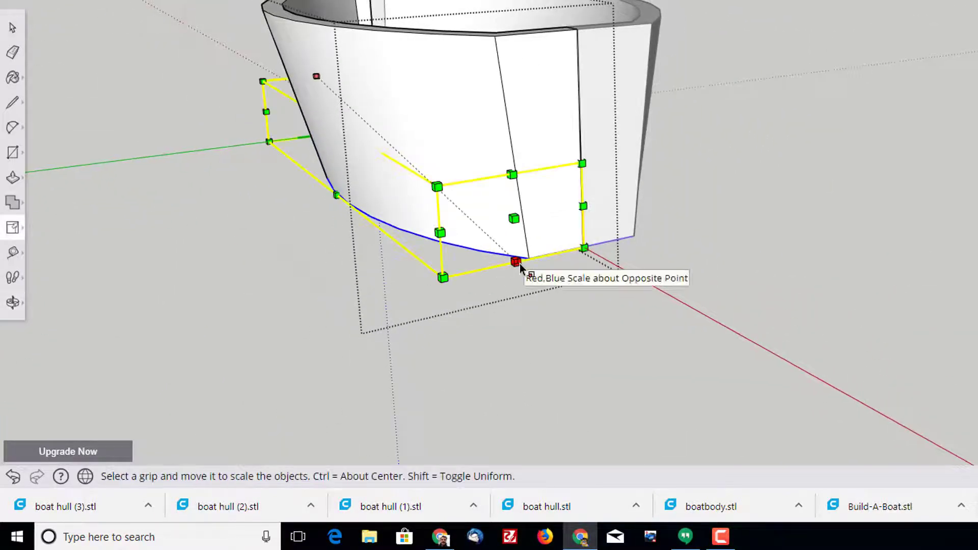
- Scale the selected bottom geometry inward along the red axis from the flat end to slope the stern
{"action": "mouse_move", "coordinate": [515, 263]}
{"action": "left_mouse_down"}
{"action": "mouse_move", "coordinate": [507, 255]}
{"action": "mouse_move", "coordinate": [508, 270]}
{"action": "left_mouse_up"}
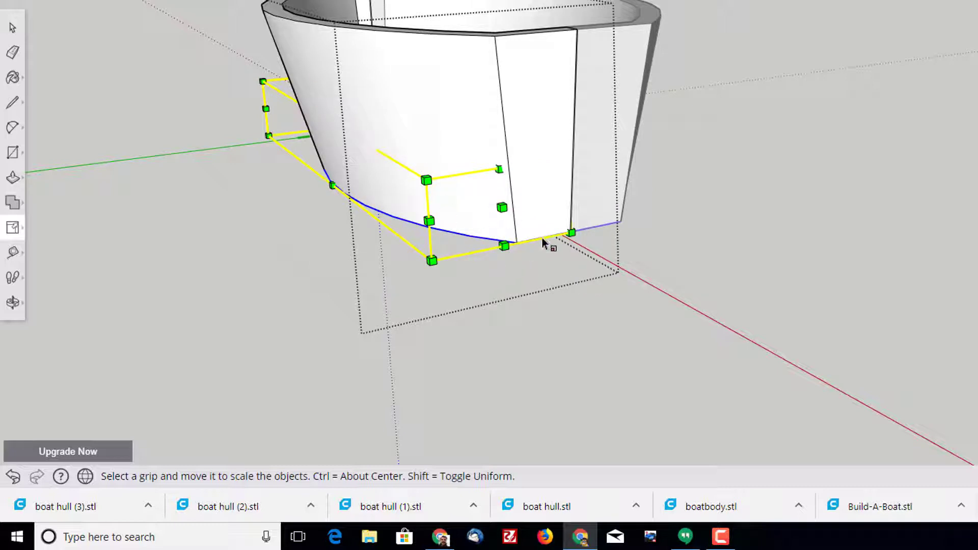
{"action": "key", "text": "ctrl+z"}
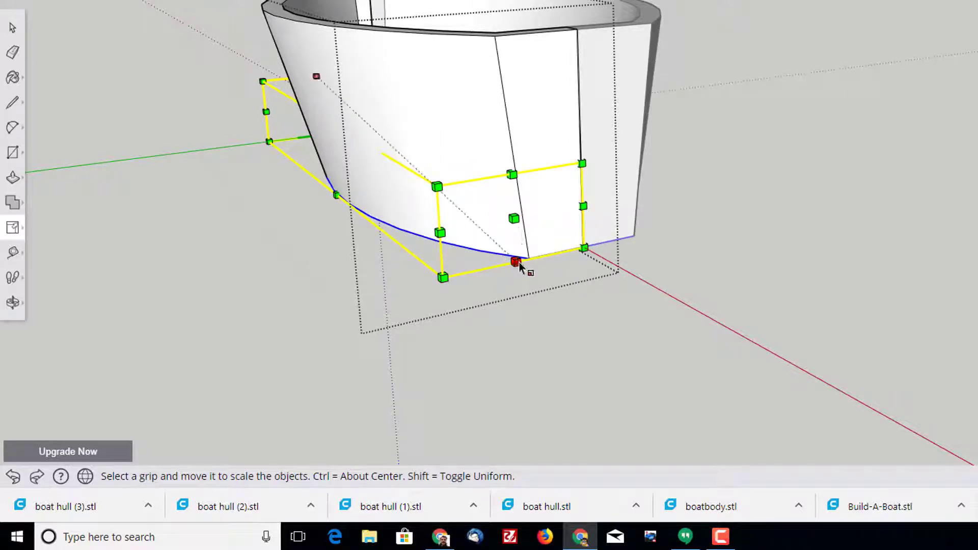
{"action": "left_click_drag", "start_coordinate": [513, 219], "coordinate": [480, 198]}
- Scale the selected bottom geometry along the red axis away from the origin to rake the pointed bow
{"action": "key", "text": "o"}
{"action": "left_click_drag", "start_coordinate": [232, 248], "coordinate": [668, 279]}
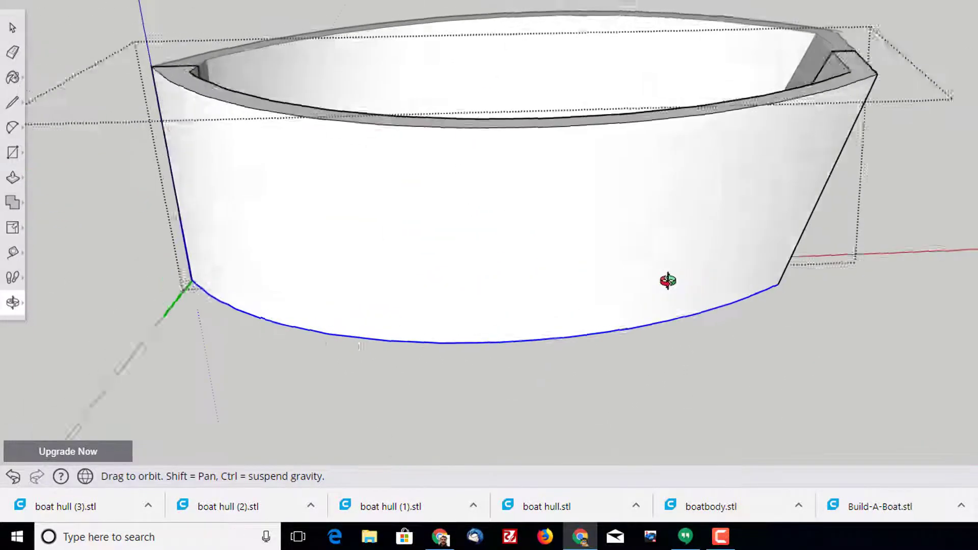
{"action": "key", "text": "s"}
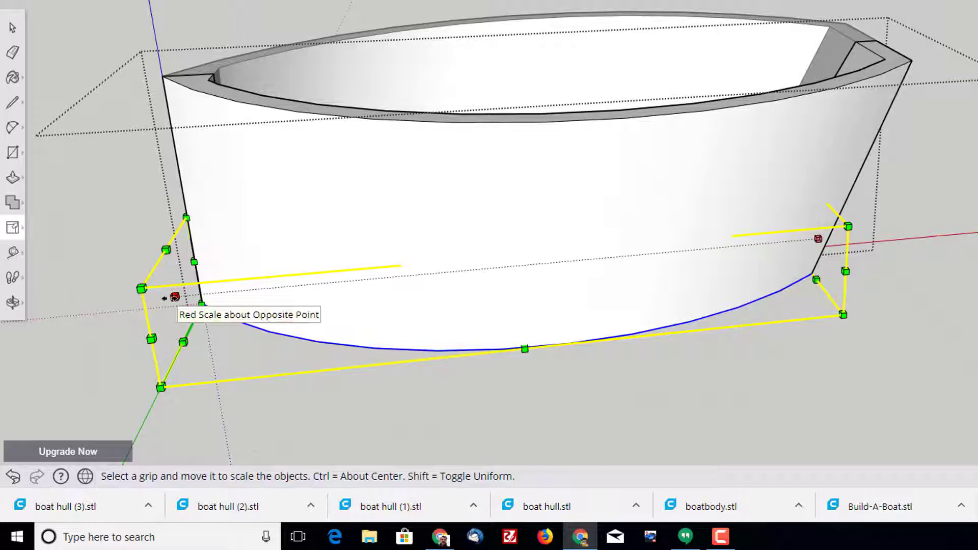
{"action": "left_click_drag", "start_coordinate": [175, 296], "coordinate": [367, 311]}
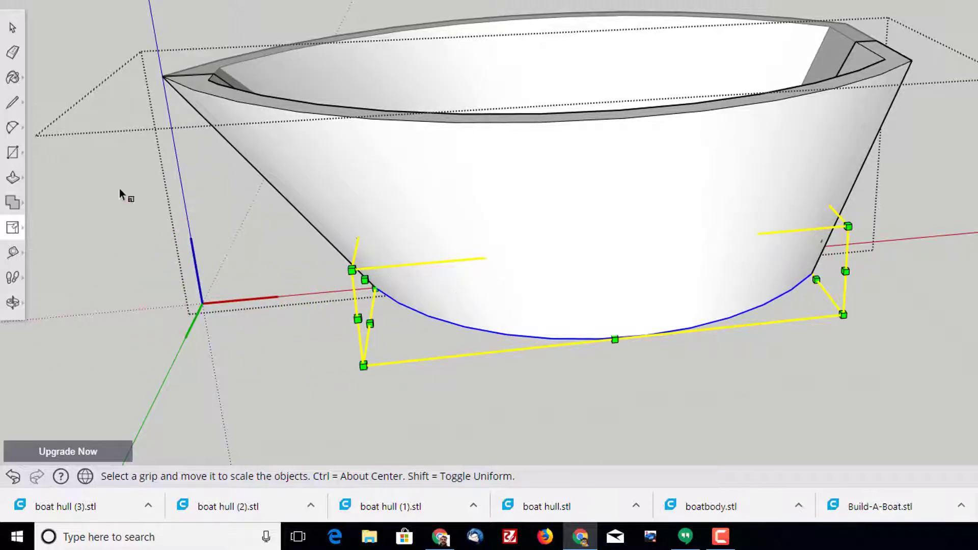
{"action": "scroll", "coordinate": [92, 38], "scroll_direction": "down", "scroll_amount": 1}
- Scale the selected bottom geometry further inward along the green axis to narrow the hull's base
{"action": "middle_click_drag", "start_coordinate": [510, 395], "coordinate": [764, 281]}
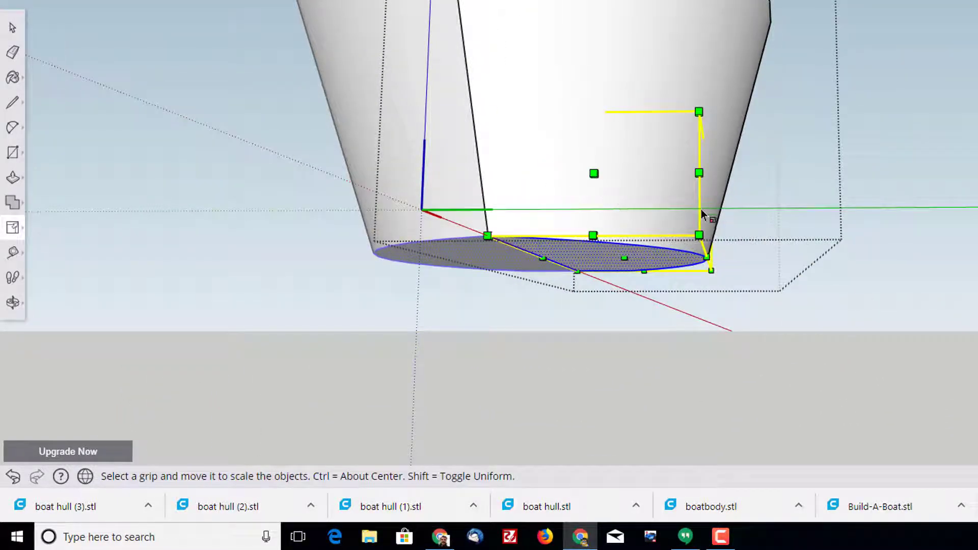
{"action": "middle_click_drag", "start_coordinate": [969, 261], "coordinate": [728, 217]}
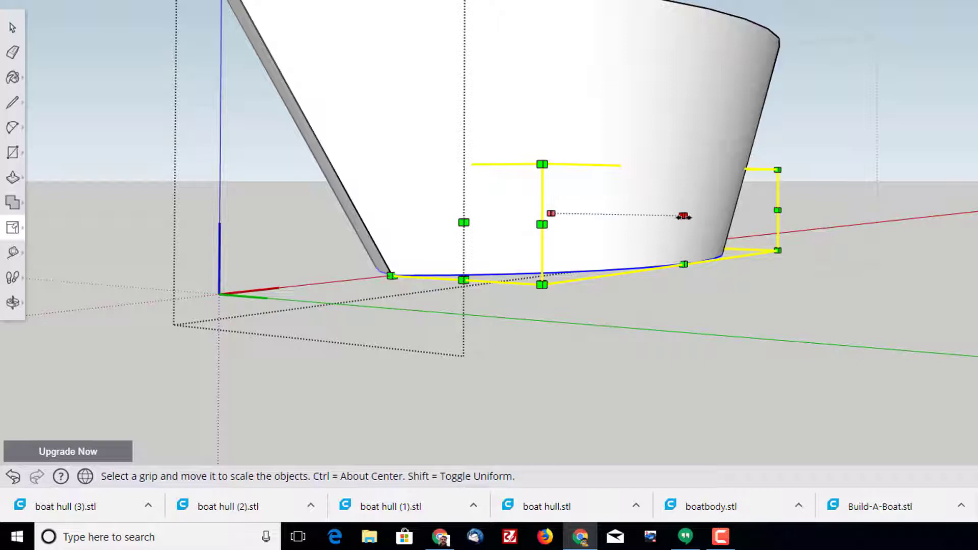
{"action": "left_click_drag", "start_coordinate": [683, 214], "coordinate": [639, 214]}
{"action": "middle_click_drag", "start_coordinate": [831, 282], "coordinate": [840, 255]}
{"action": "left_click", "coordinate": [12, 27]}
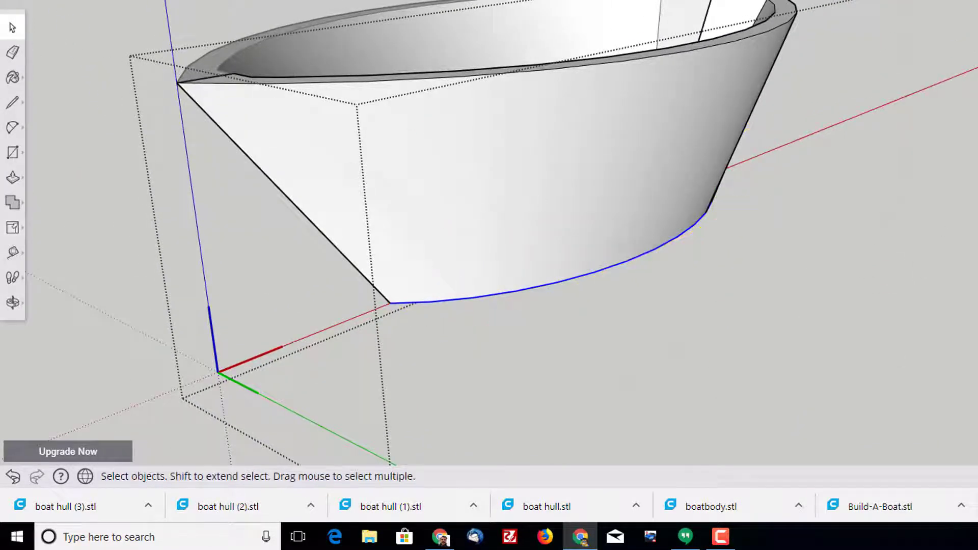
- Leave the component, select both hull halves and merge them into a single solid
{"action": "middle_click_drag", "start_coordinate": [764, 331], "coordinate": [369, 178]}
{"action": "middle_click_drag", "start_coordinate": [854, 301], "coordinate": [489, 238]}
{"action": "scroll", "coordinate": [462, 197], "scroll_direction": "down", "scroll_amount": 2}
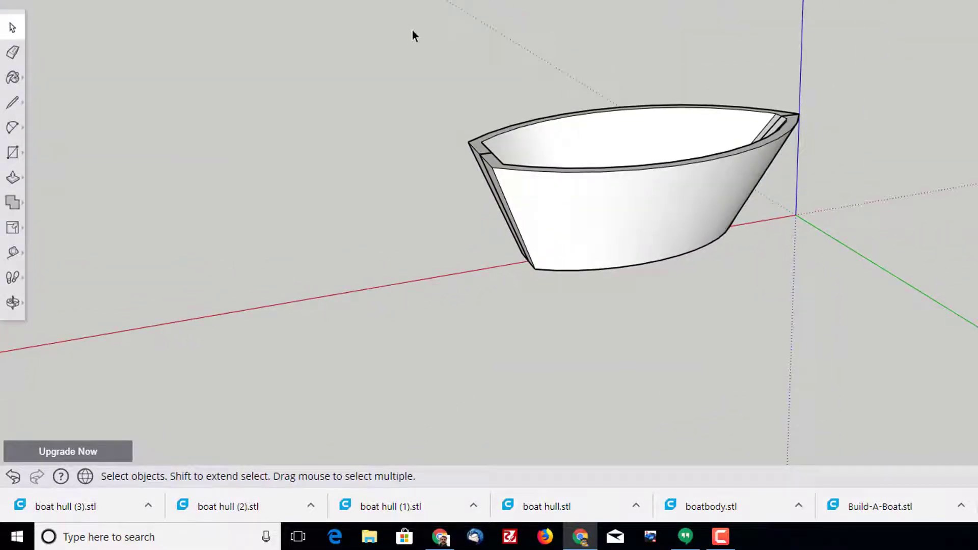
{"action": "left_click_drag", "start_coordinate": [404, 7], "coordinate": [903, 331]}
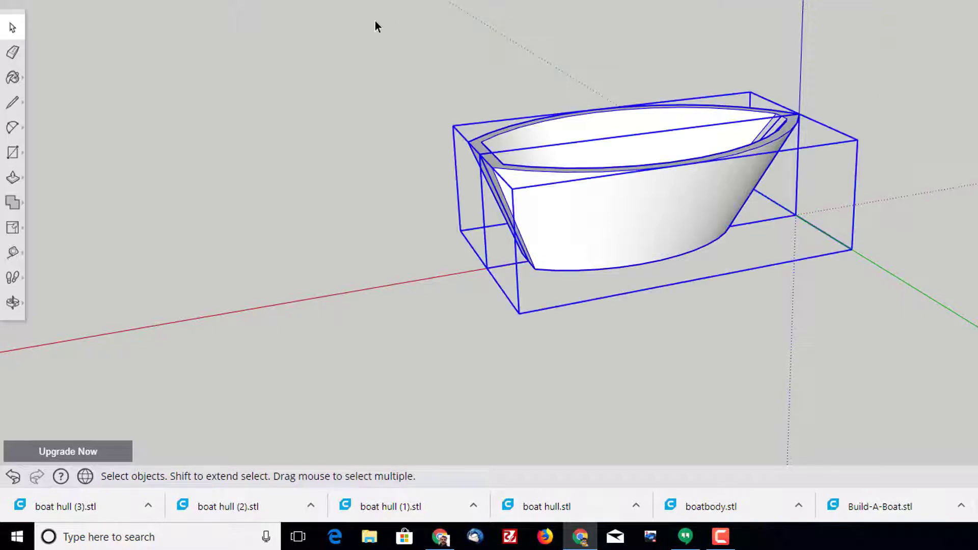
{"action": "left_click", "coordinate": [12, 205]}
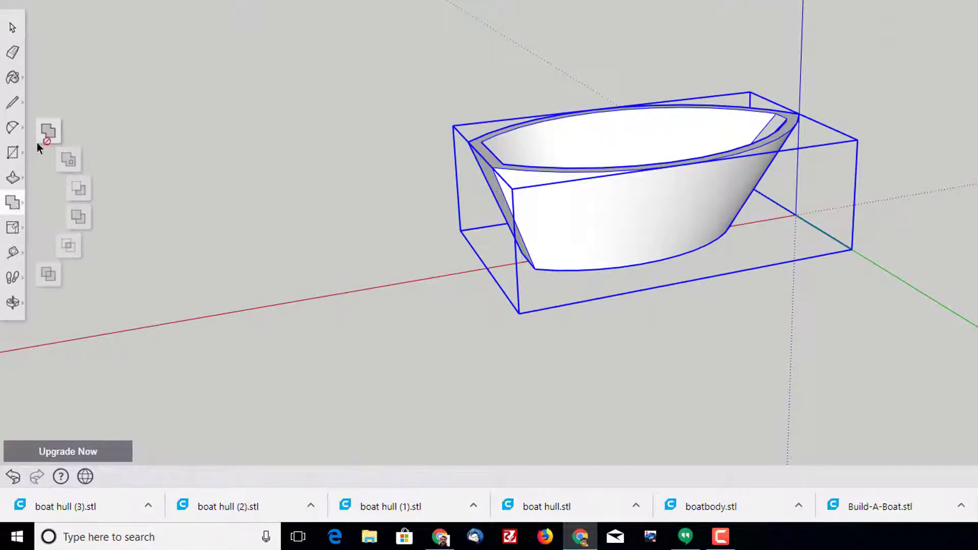
{"action": "left_click", "coordinate": [49, 129]}
{"action": "middle_click_drag", "start_coordinate": [323, 204], "coordinate": [711, 255]}
{"action": "middle_click_drag", "start_coordinate": [652, 312], "coordinate": [440, 213]}
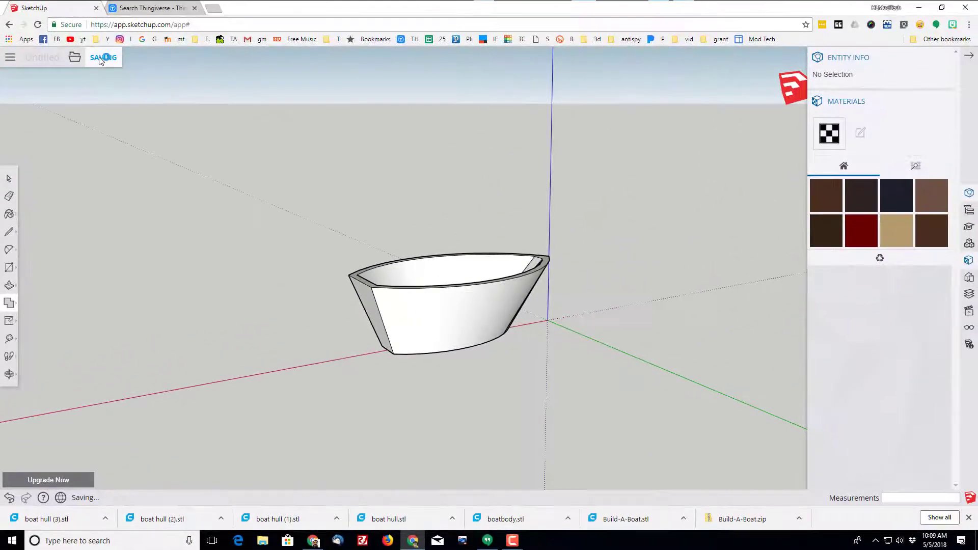
- Save the model in the SketchUp project folder as boat hull2
{"action": "left_click", "coordinate": [101, 60]}
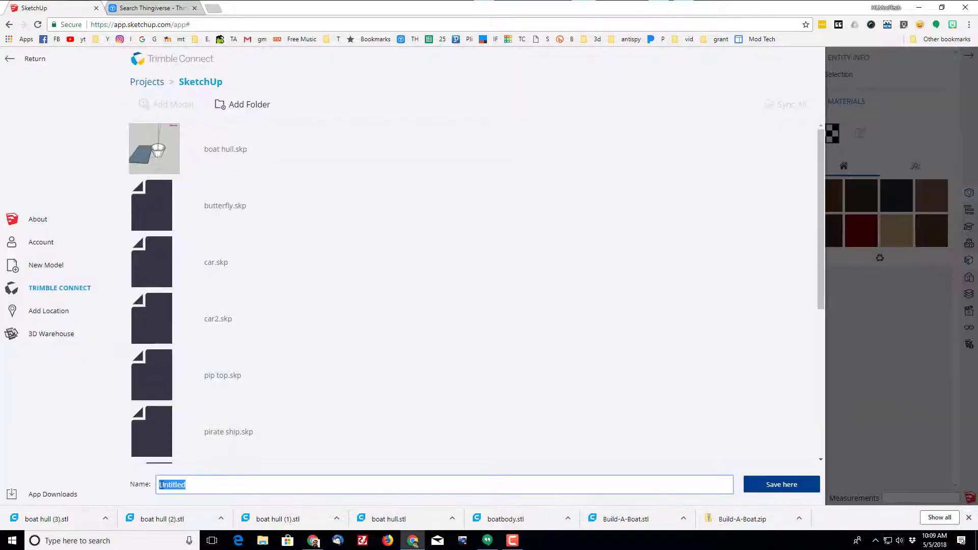
{"action": "left_click_drag", "start_coordinate": [196, 484], "coordinate": [86, 490]}
{"action": "type", "text": "boat hull2"}
{"action": "key", "text": "Return"}
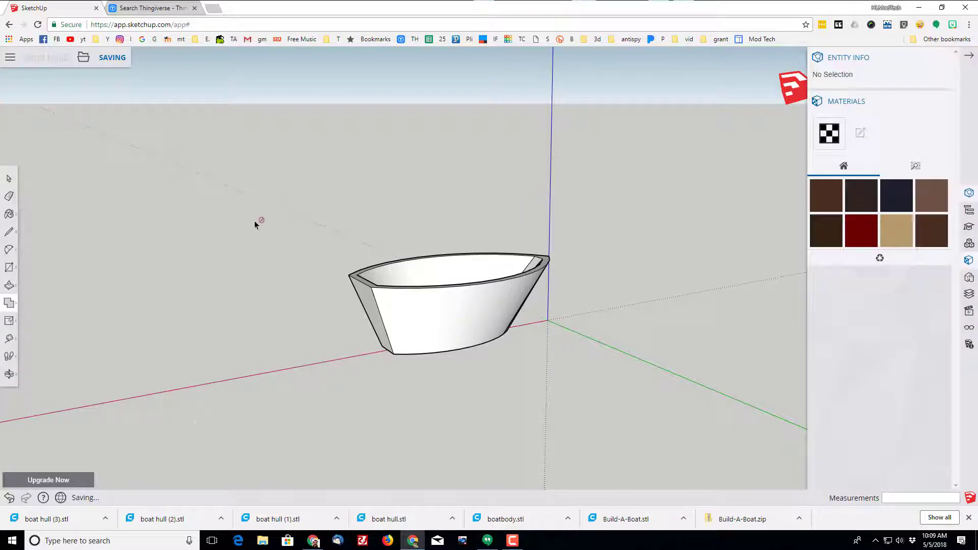
- Examine the merged hull from several angles and check its entity info
{"action": "middle_click_drag", "start_coordinate": [143, 157], "coordinate": [534, 251]}
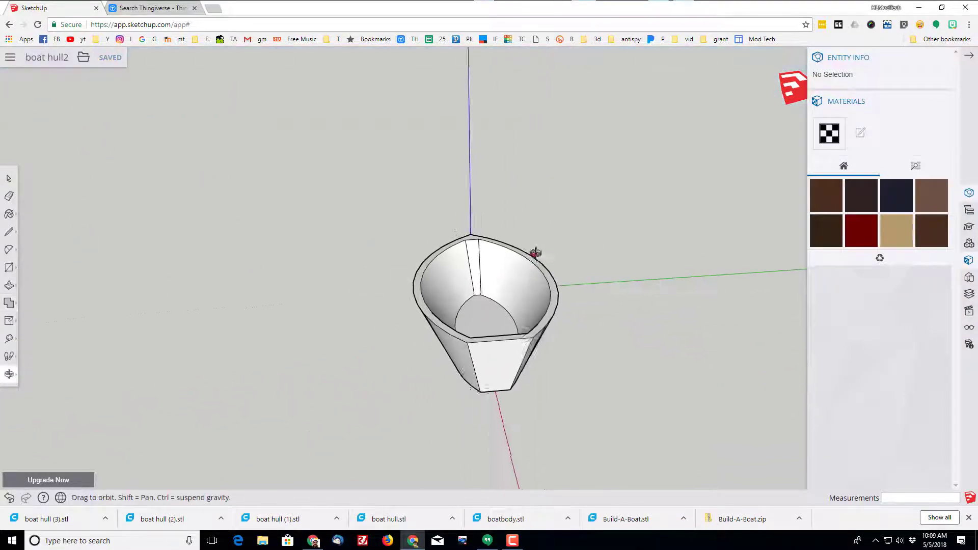
{"action": "left_click", "coordinate": [535, 251]}
{"action": "scroll", "coordinate": [525, 330], "scroll_direction": "up", "scroll_amount": 2}
{"action": "scroll", "coordinate": [525, 330], "scroll_direction": "down", "scroll_amount": 3}
{"action": "left_click", "coordinate": [206, 271]}
{"action": "middle_click_drag", "start_coordinate": [206, 271], "coordinate": [469, 273]}
{"action": "left_click", "coordinate": [469, 273]}
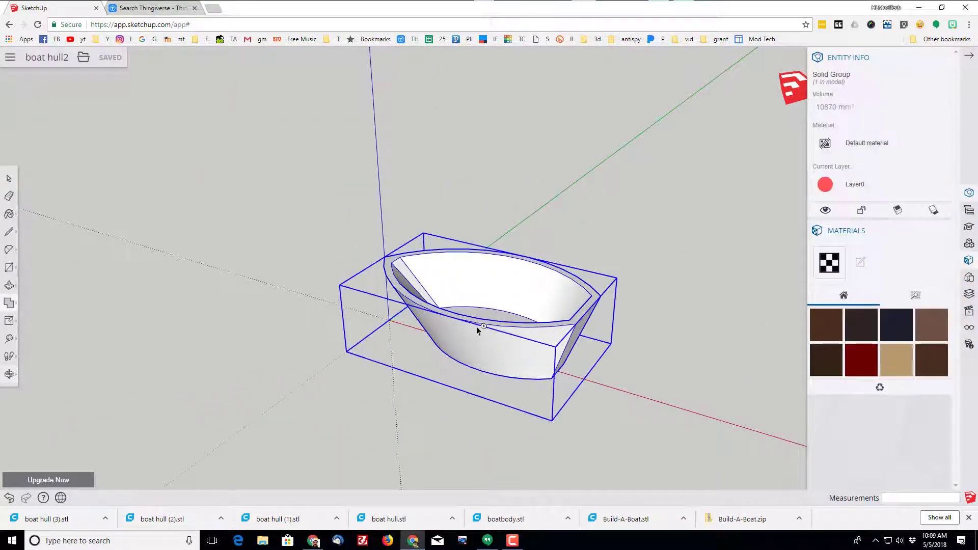
{"action": "scroll", "coordinate": [461, 307], "scroll_direction": "up", "scroll_amount": 2}
{"action": "left_click", "coordinate": [236, 231]}
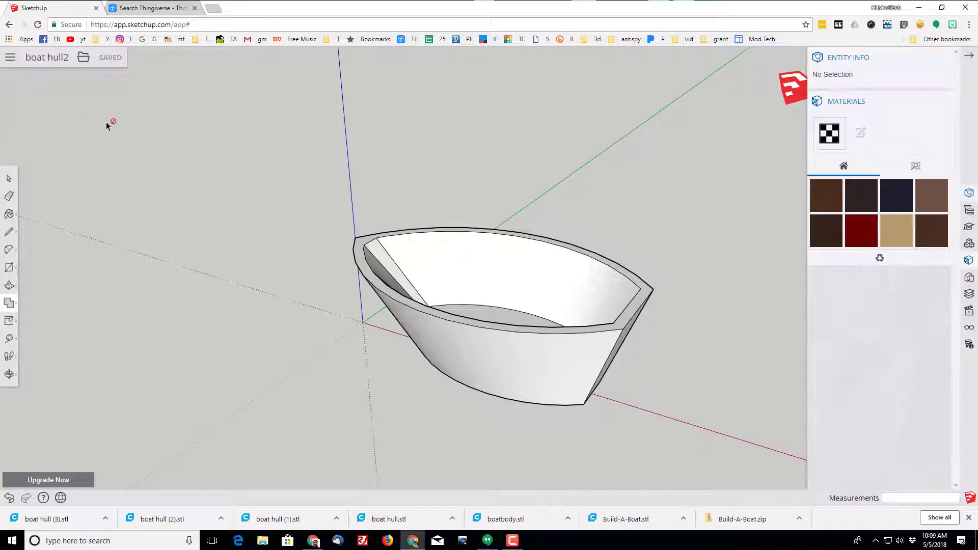
- Export the hull as an STL model file named boat hull2.stl in the 3dmodeling folder
{"action": "left_click", "coordinate": [82, 59]}
{"action": "mouse_move", "coordinate": [114, 150]}
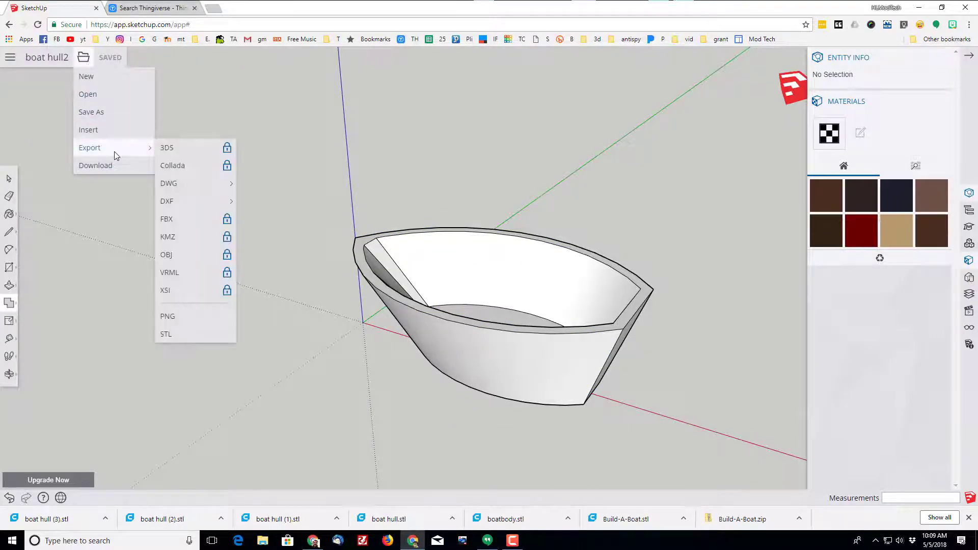
{"action": "left_click", "coordinate": [168, 337]}
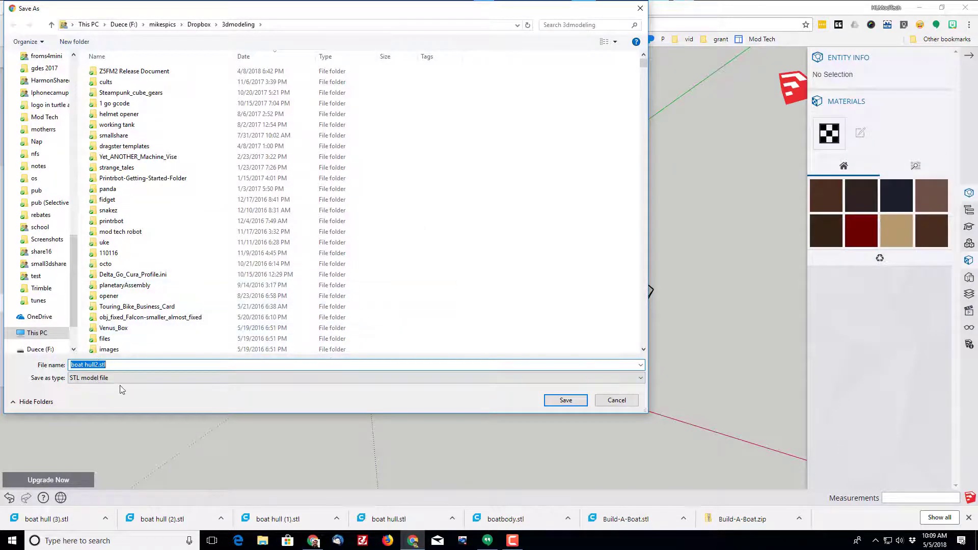
{"action": "left_click", "coordinate": [566, 400]}
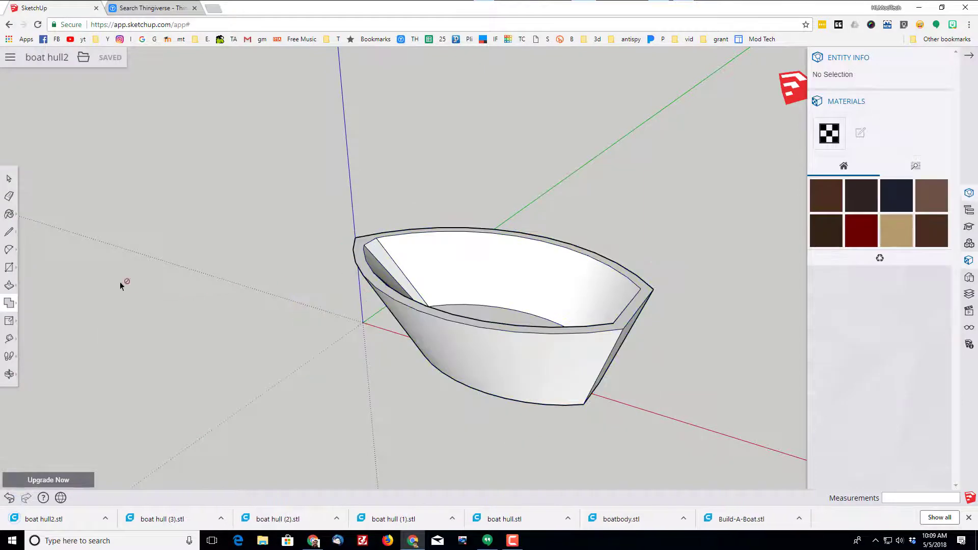
{"action": "middle_click_drag", "start_coordinate": [130, 233], "coordinate": [291, 175]}
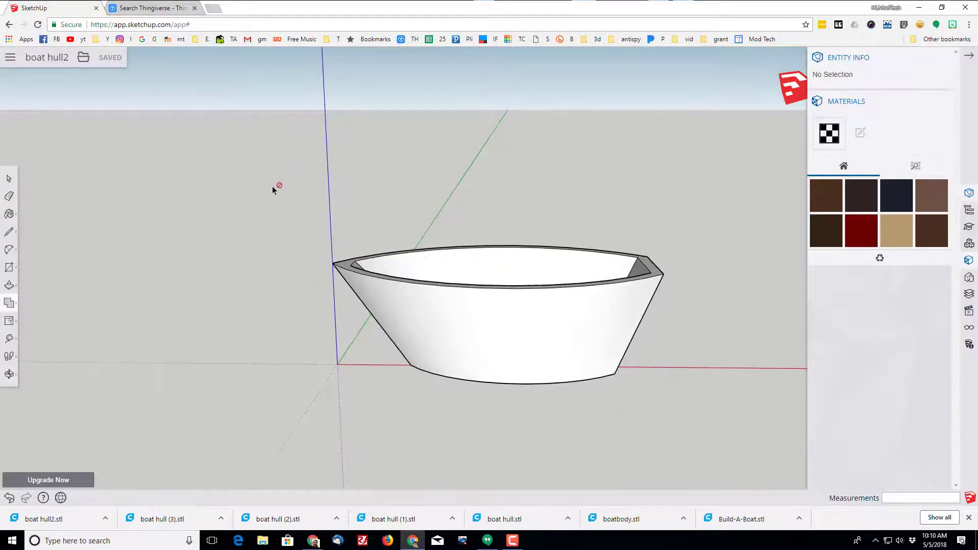